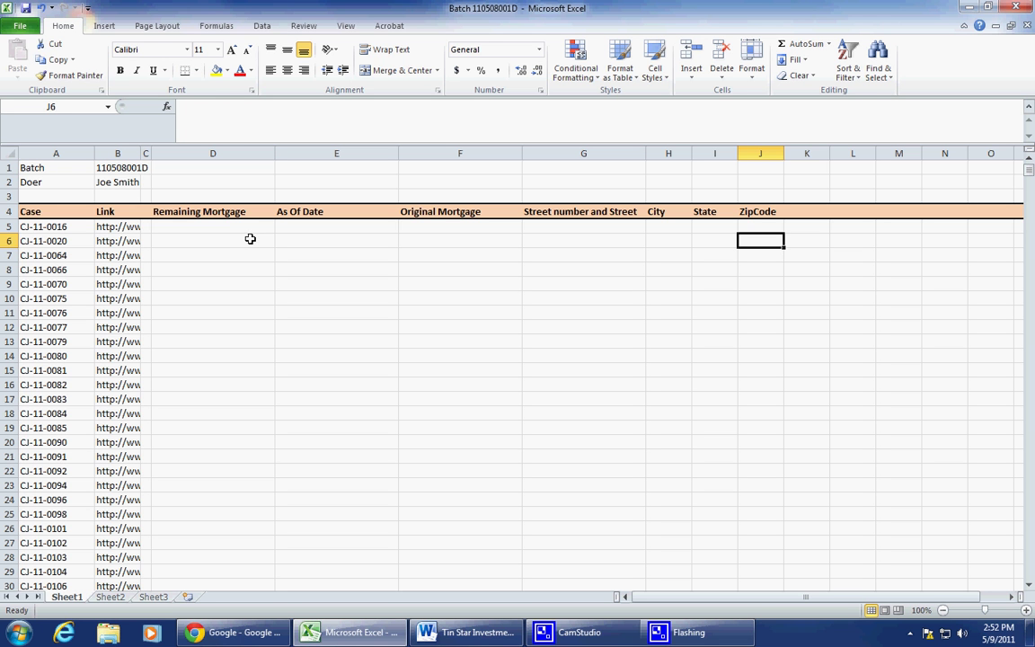
Step: Mark out the Remaining Mortgage, As Of Date and Original Mortgage column areas
left_click(223, 215)
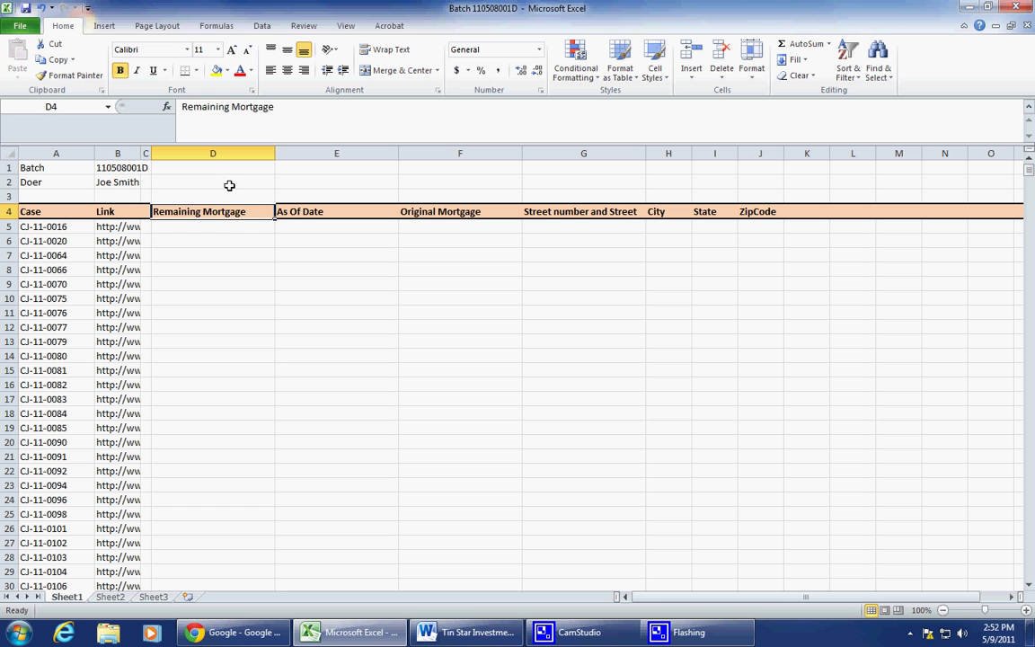
left_click_drag(229, 185, 228, 240)
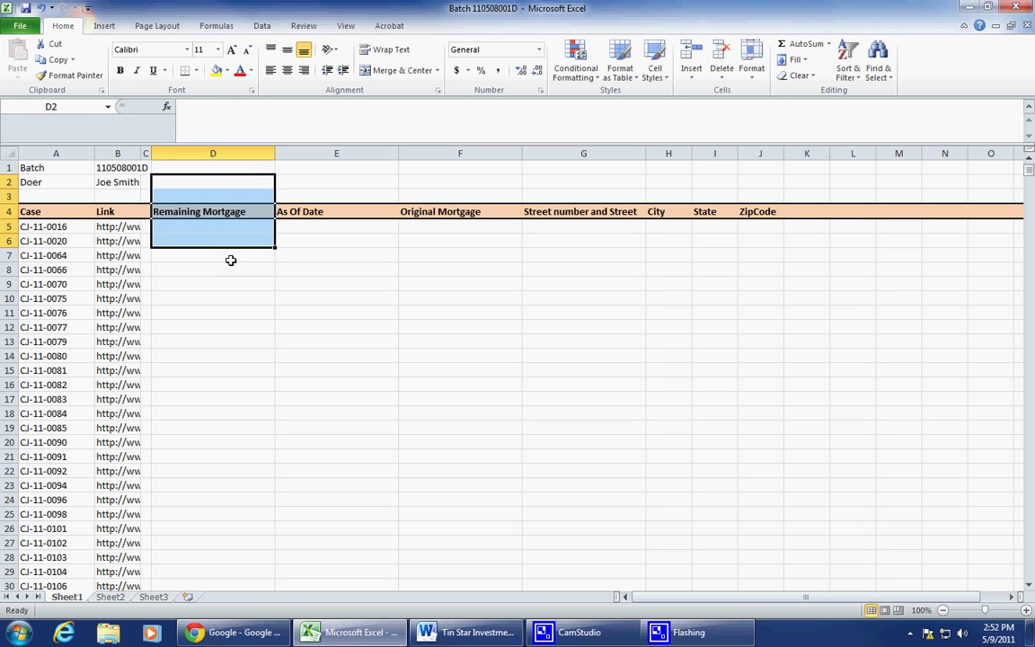
mouse_move(231, 259)
left_mouse_down()
mouse_move(231, 183)
mouse_move(227, 239)
left_mouse_up()
left_click_drag(281, 182, 301, 244)
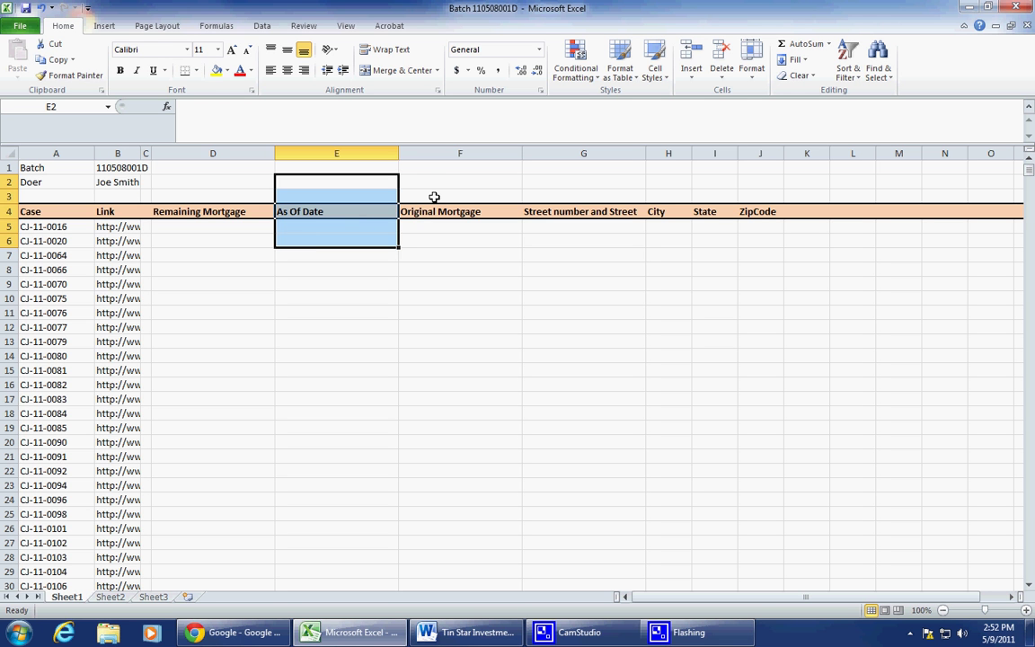
left_click_drag(438, 183, 444, 248)
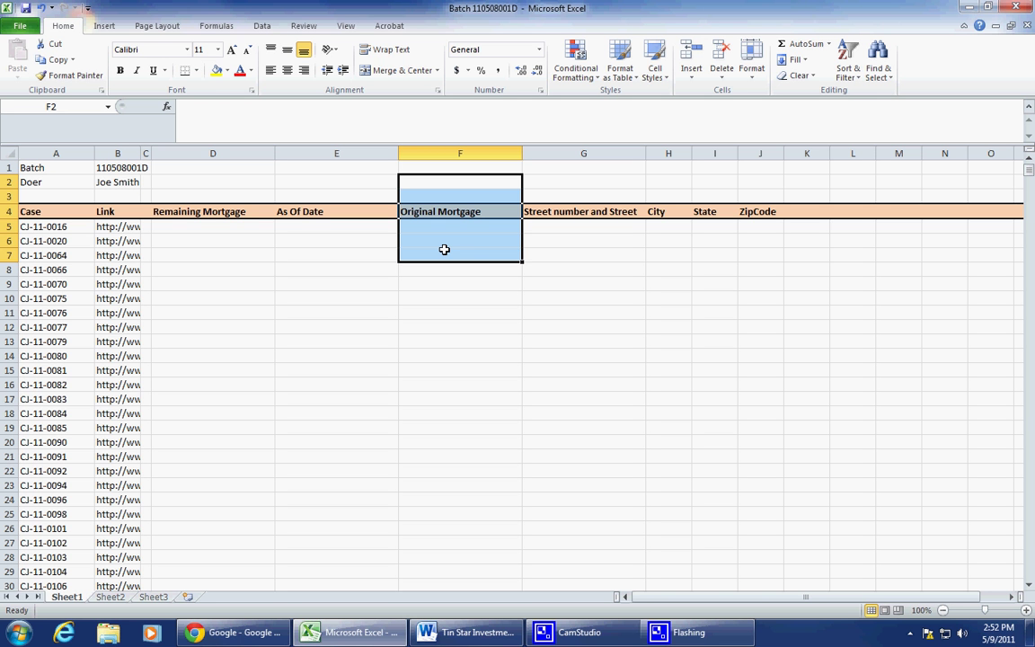
Step: Re-mark the Original Mortgage column, then mark the mortgage and date columns together
left_click(454, 239)
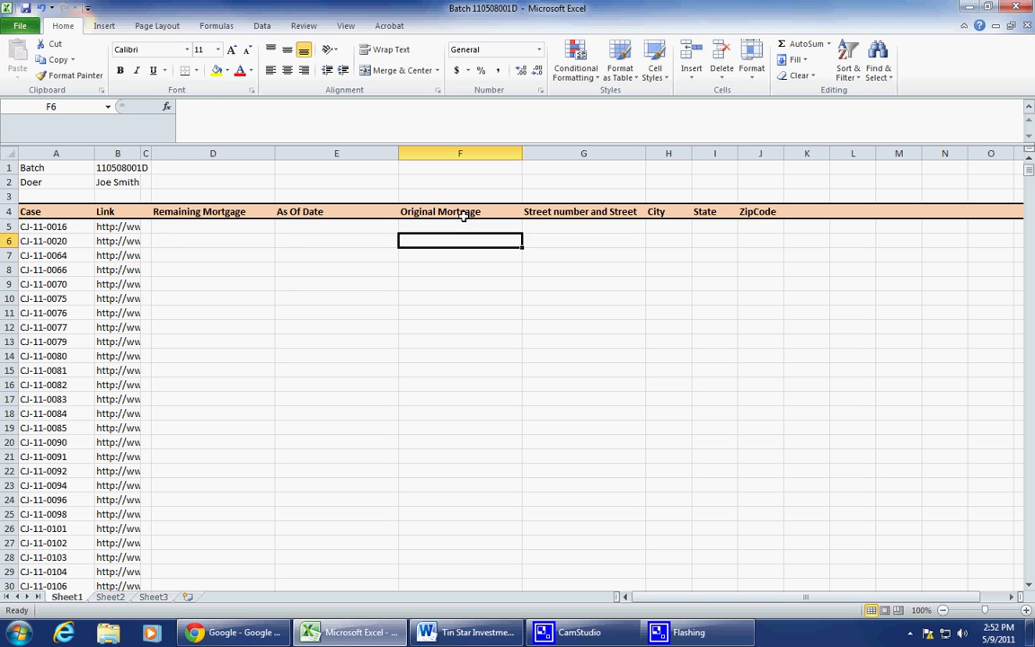
left_click(464, 211)
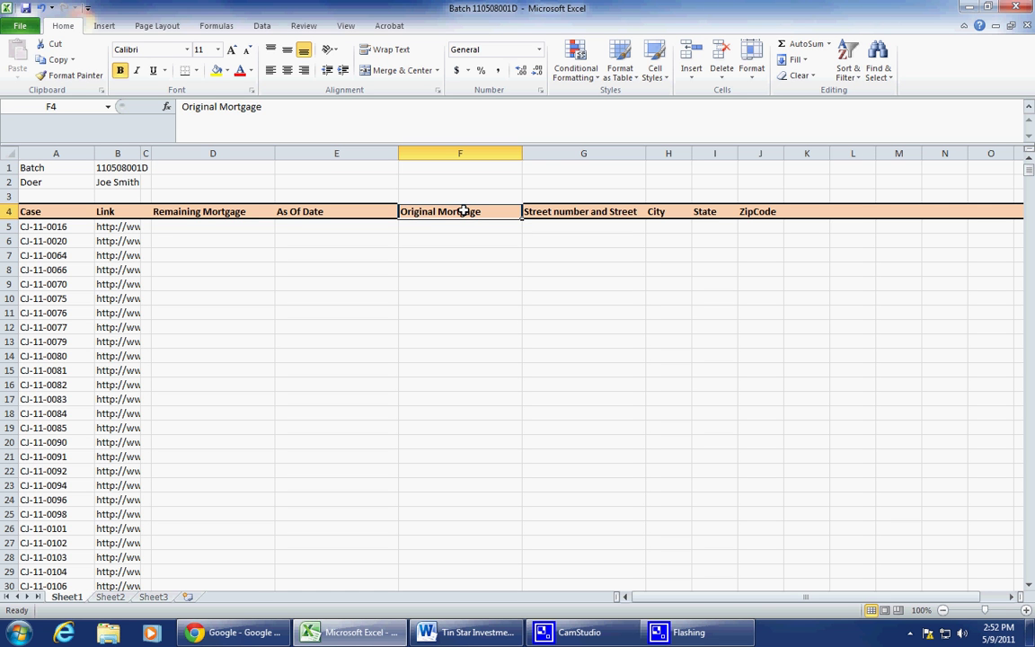
left_click_drag(465, 183, 467, 250)
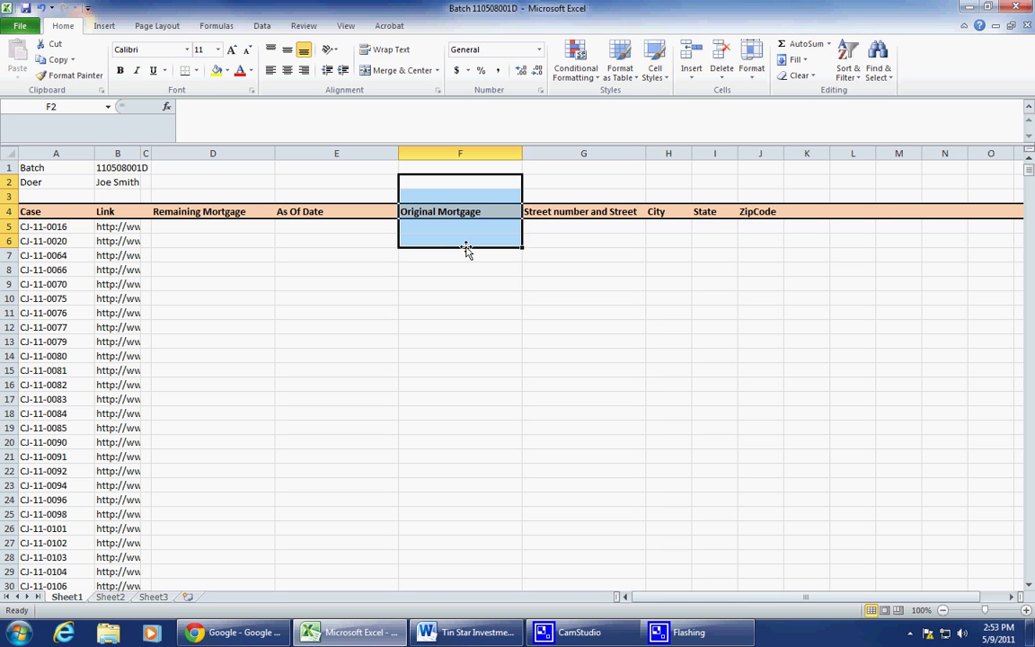
left_click(469, 212)
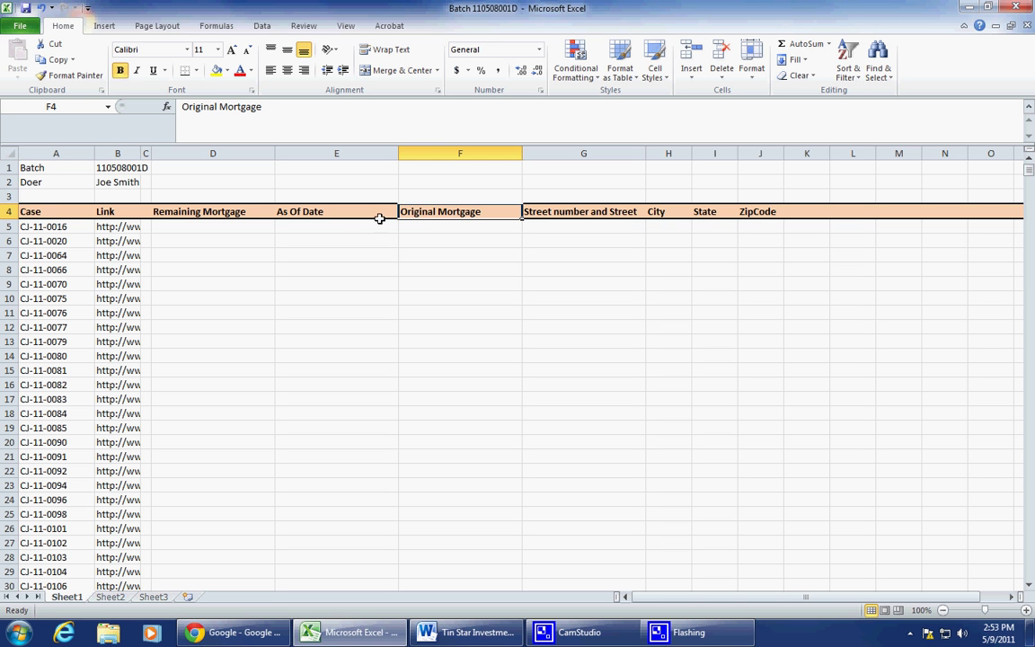
left_click(214, 210)
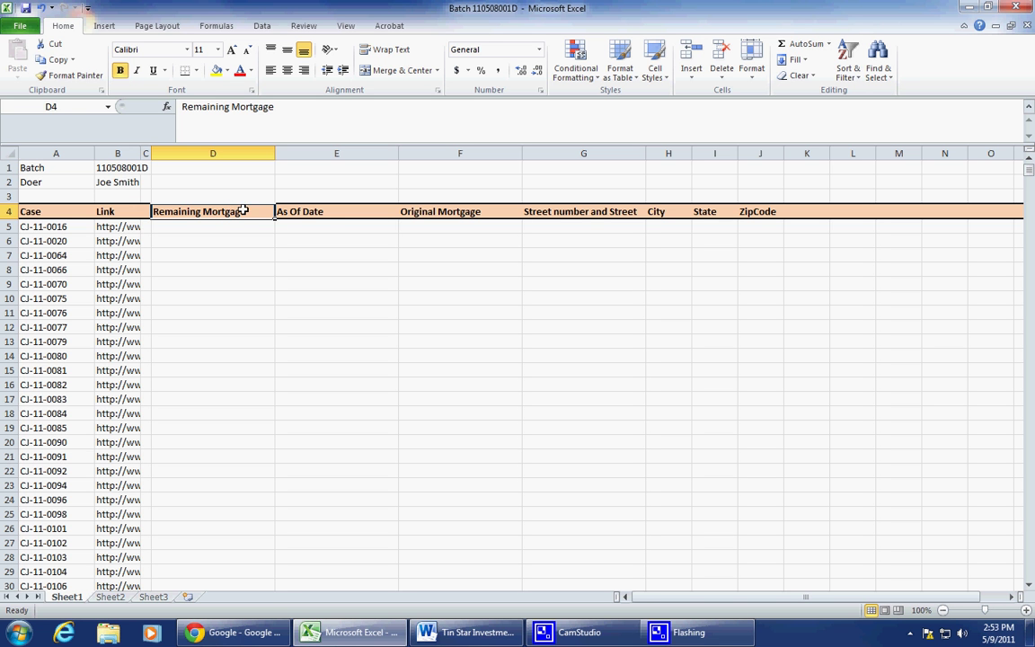
left_click_drag(231, 191, 239, 227)
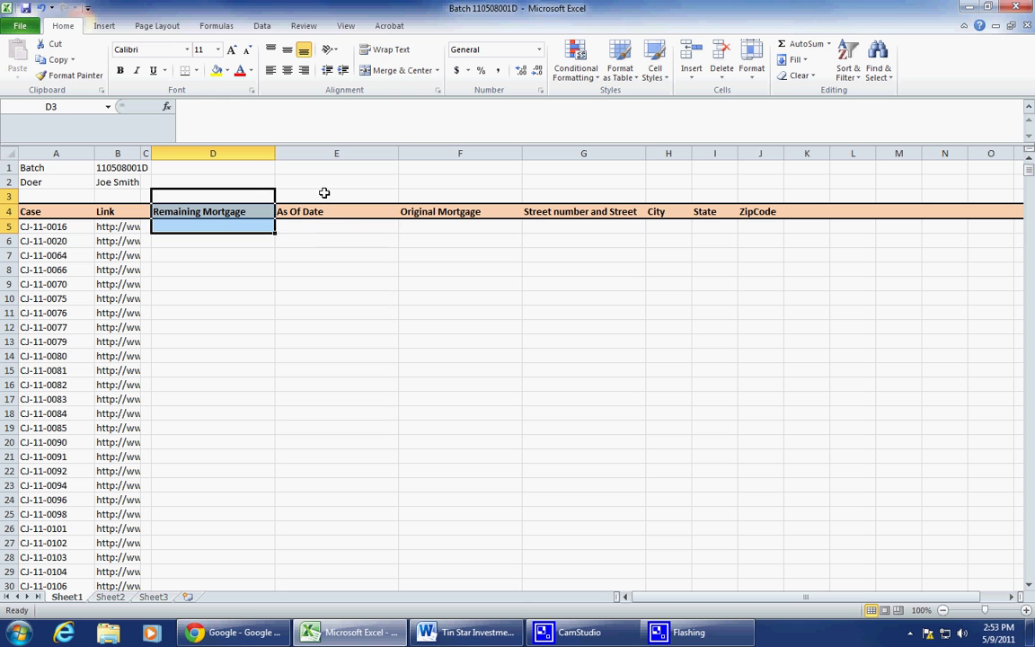
left_click_drag(323, 195, 320, 227)
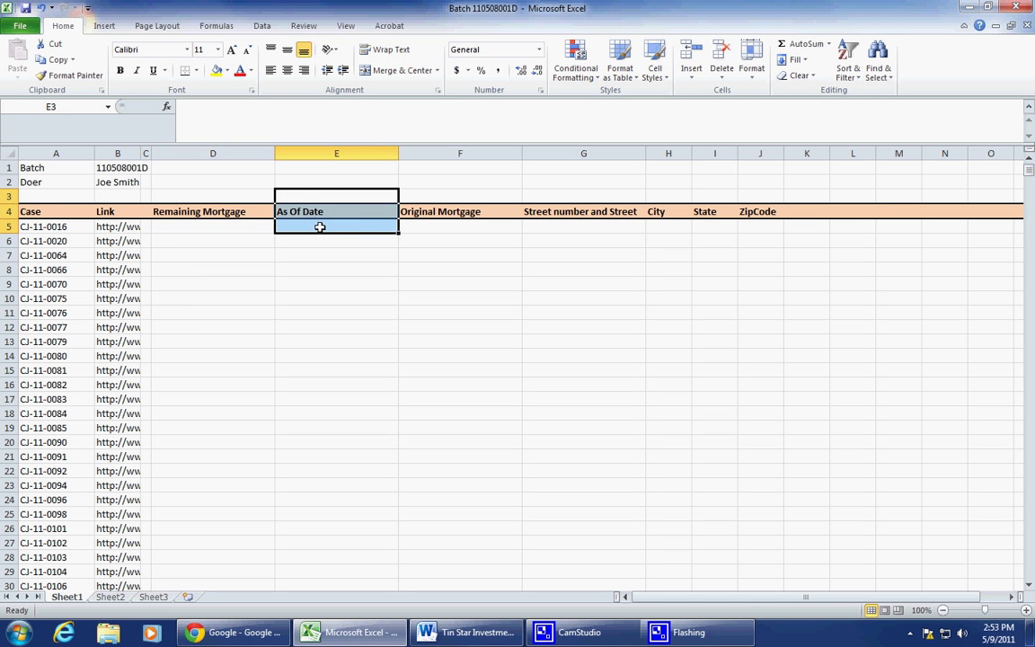
left_click_drag(218, 180, 422, 241)
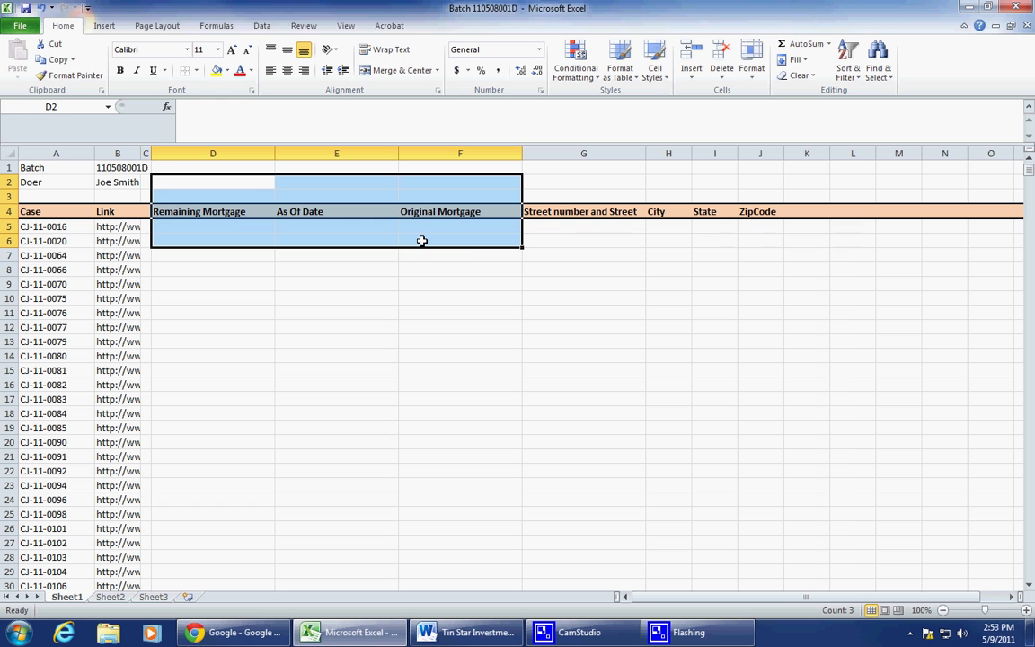
Step: Look over the Street, City, State and ZipCode columns and the first case's empty address cells
left_click(561, 186)
left_click_drag(561, 186, 773, 237)
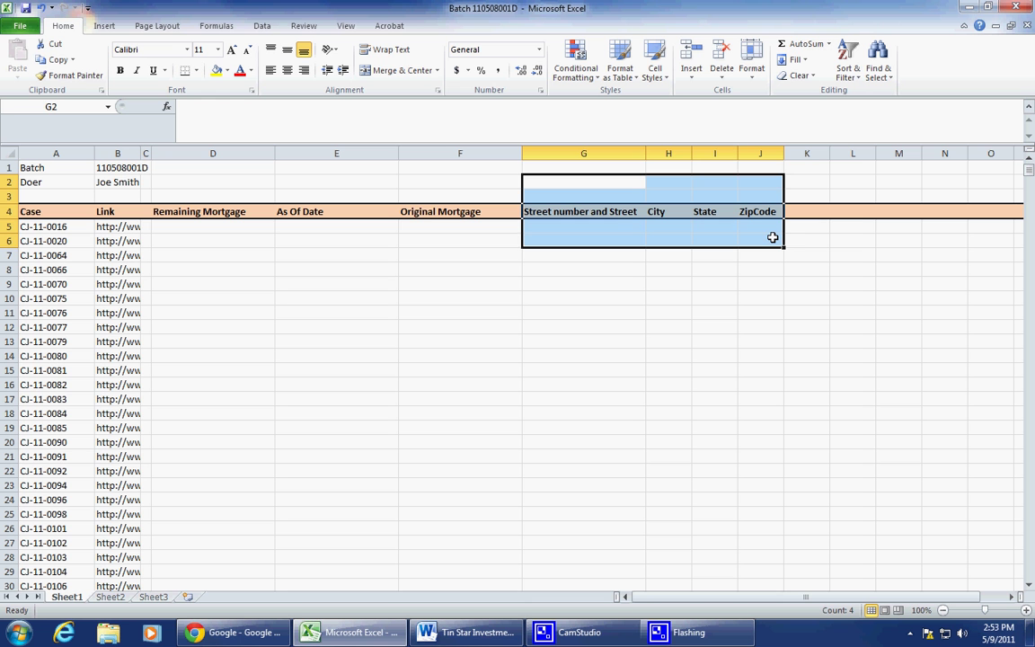
left_click(745, 241)
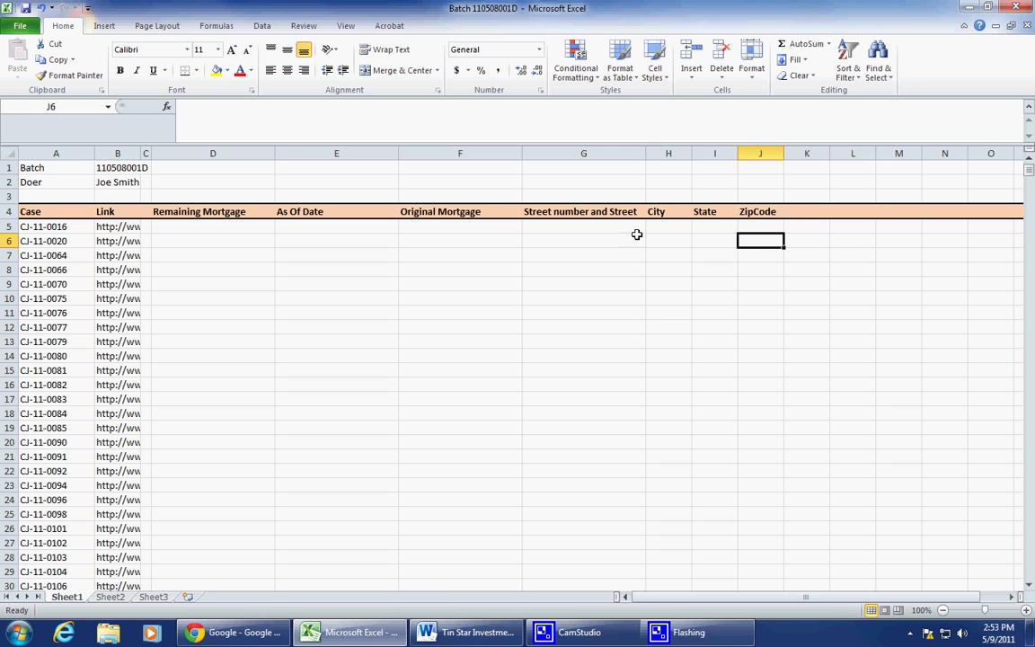
left_click(595, 230)
left_click_drag(594, 229, 760, 228)
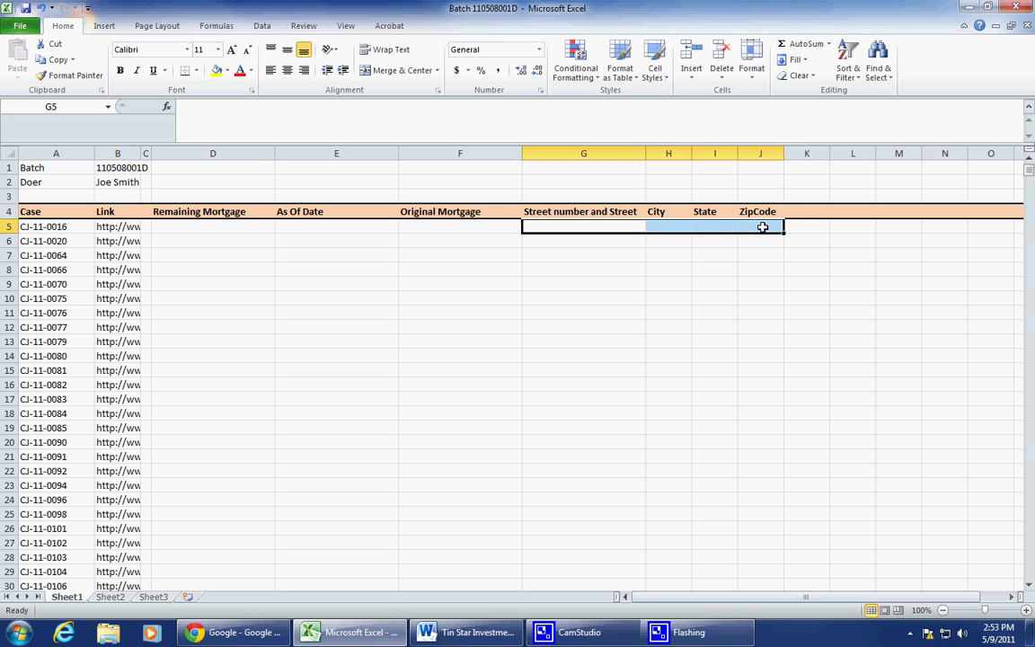
left_click_drag(602, 194, 762, 194)
left_click(596, 211)
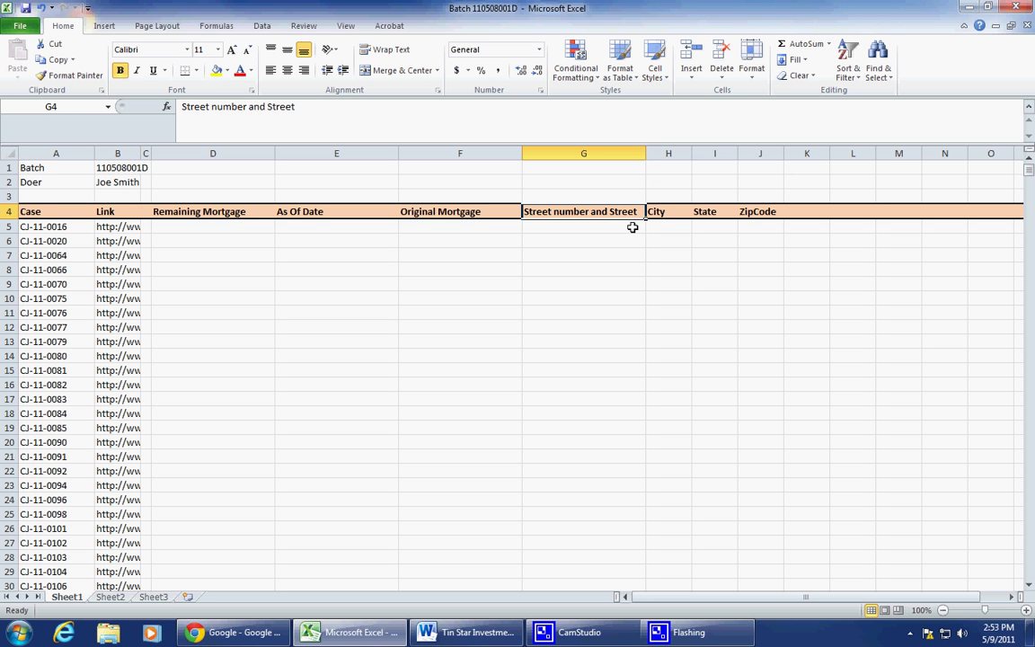
left_click(670, 212)
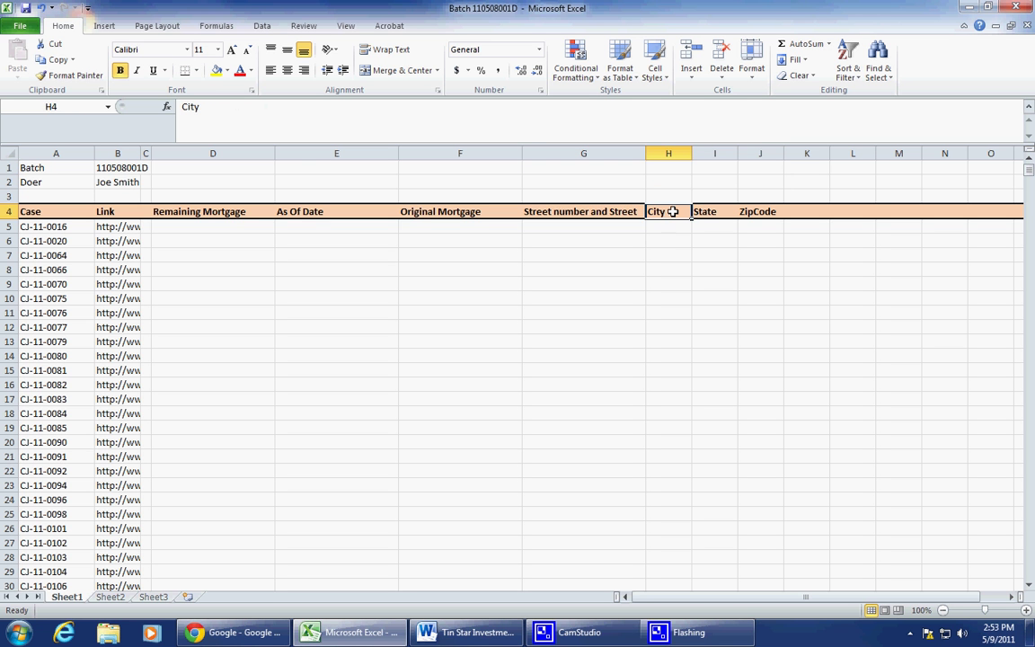
left_click(717, 212)
left_click(771, 211)
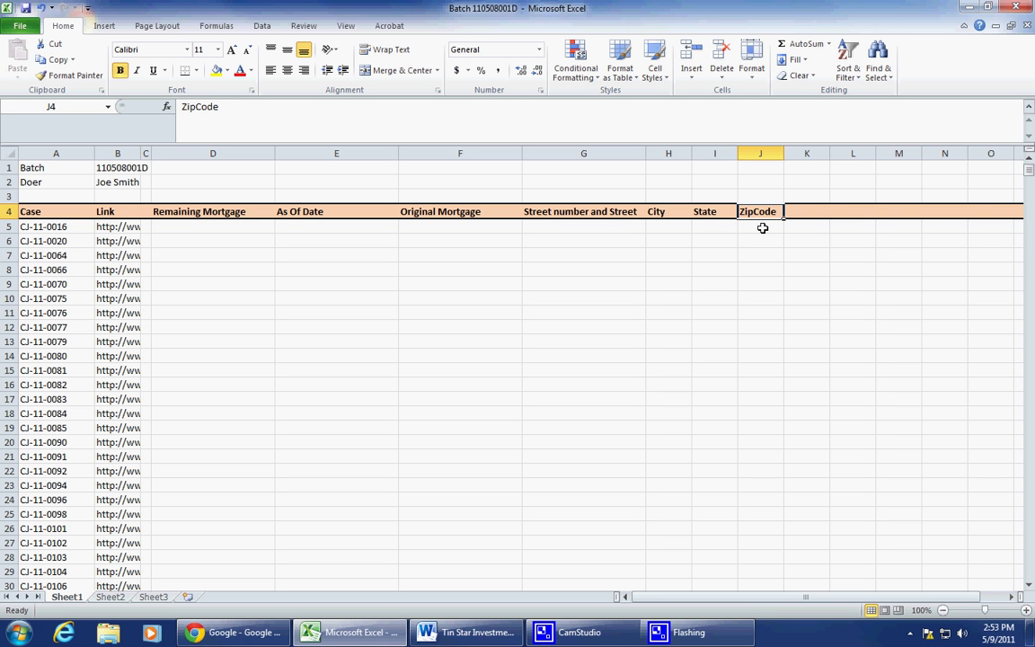
left_click(762, 228)
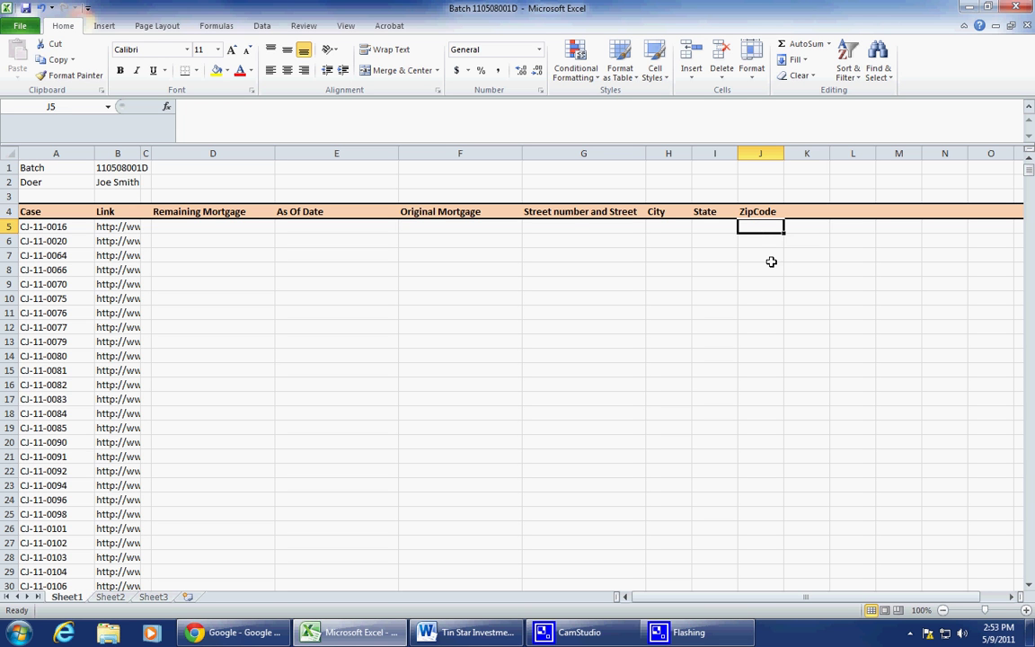
mouse_move(769, 228)
left_mouse_down()
mouse_move(769, 194)
mouse_move(769, 226)
left_mouse_up()
left_click(118, 231)
left_click_drag(118, 231, 108, 304)
left_click(184, 284)
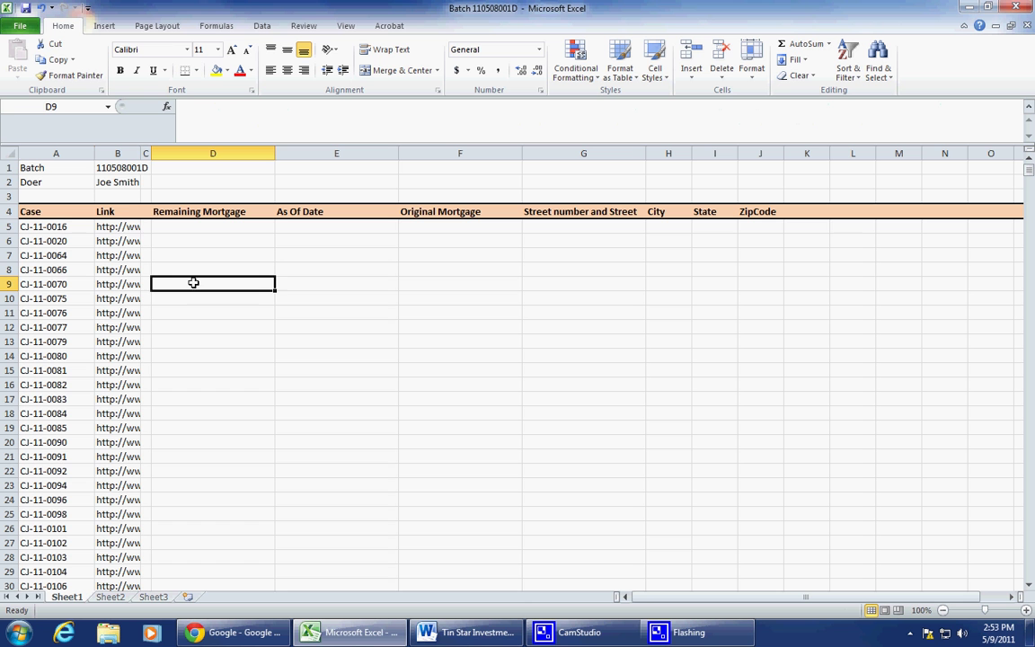
left_click(126, 226)
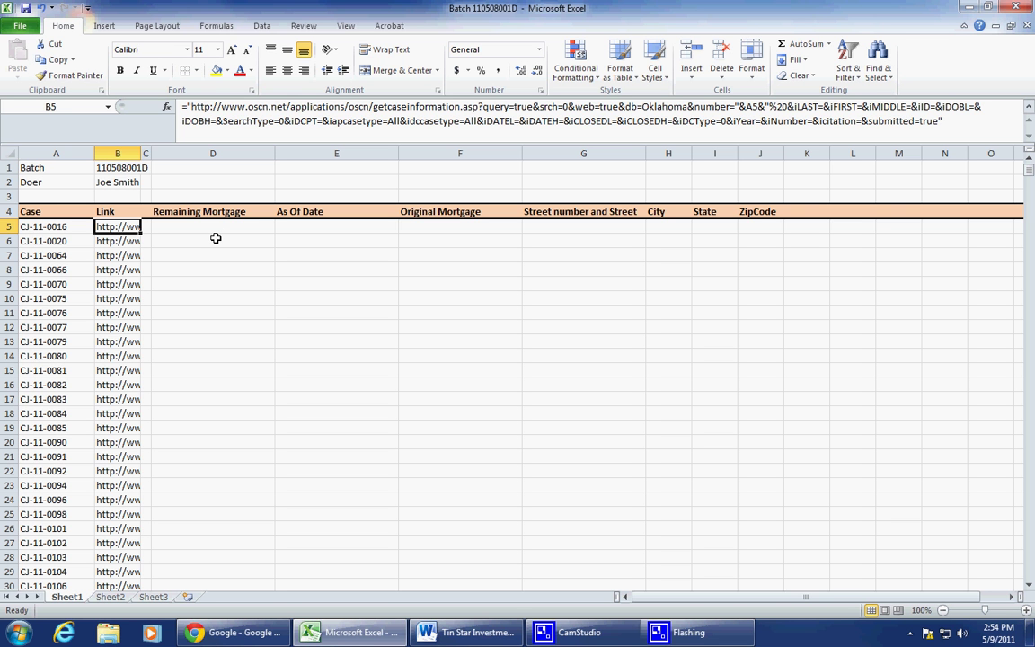
key("ctrl+c")
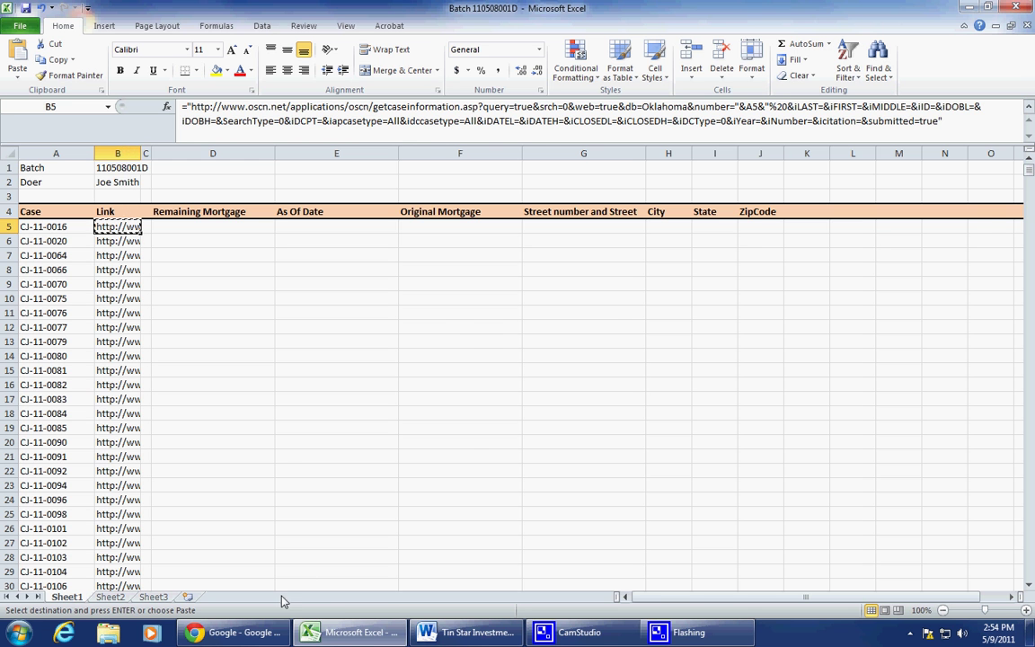
left_click(235, 632)
left_click(379, 27)
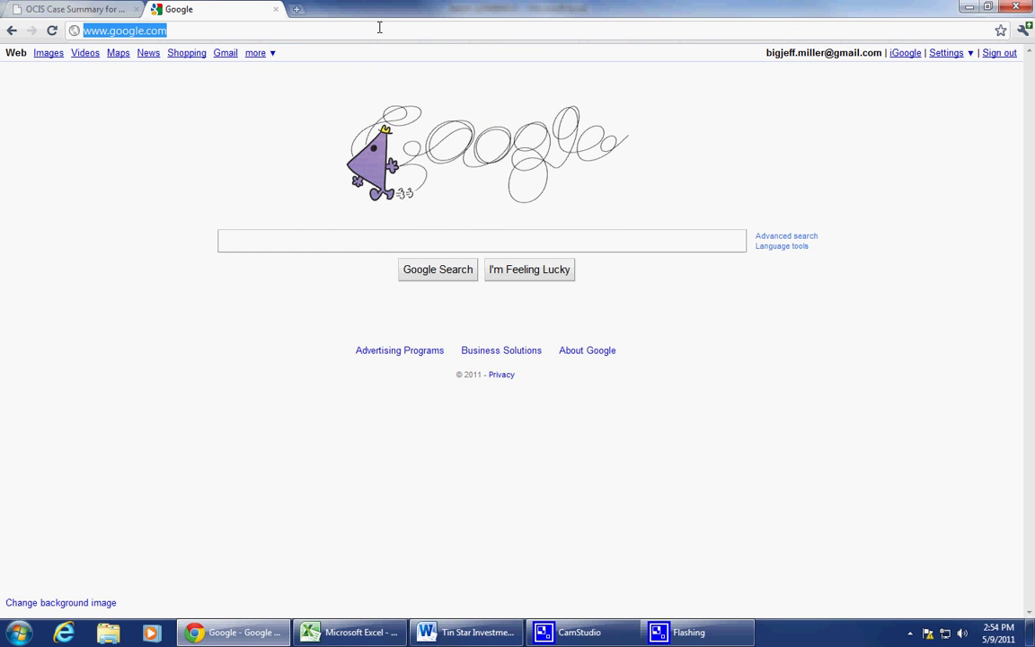
key("ctrl+v")
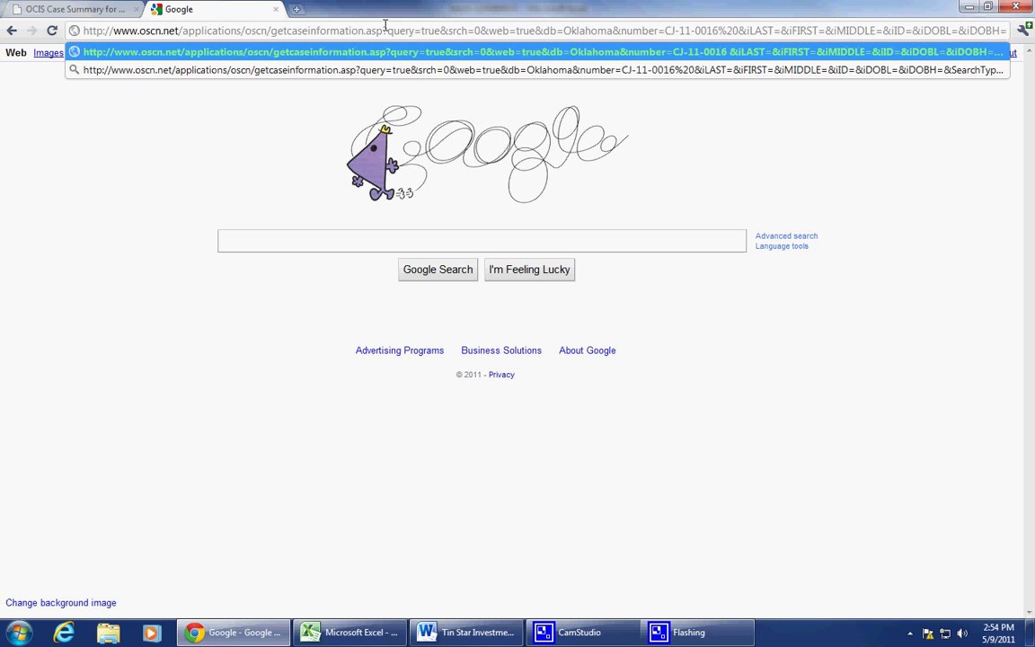
key("Return")
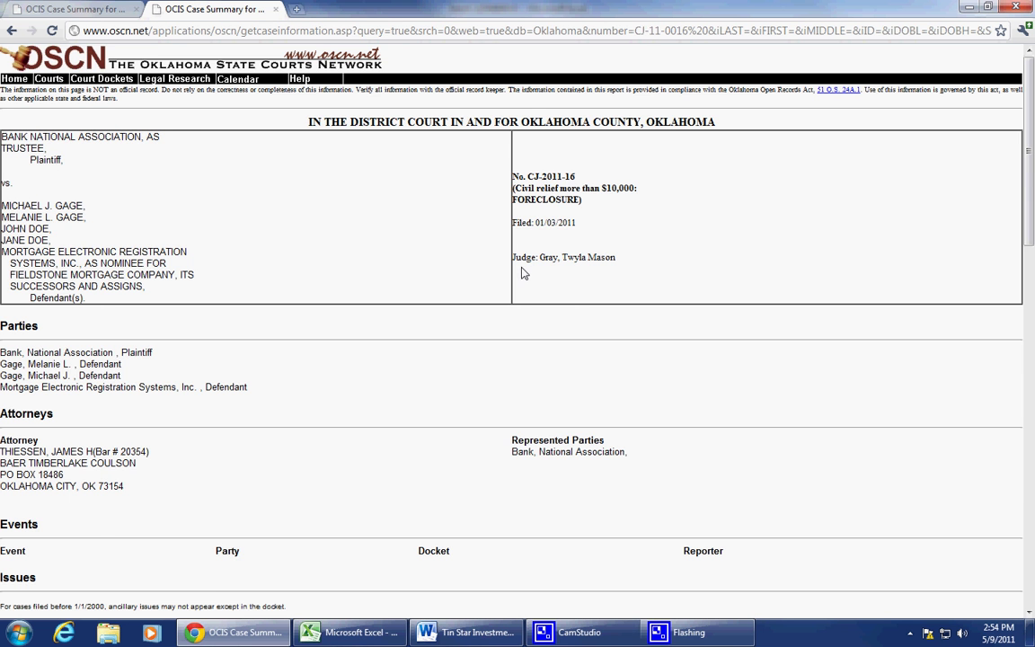
scroll(522, 271, "down", 4)
scroll(522, 270, "down", 5)
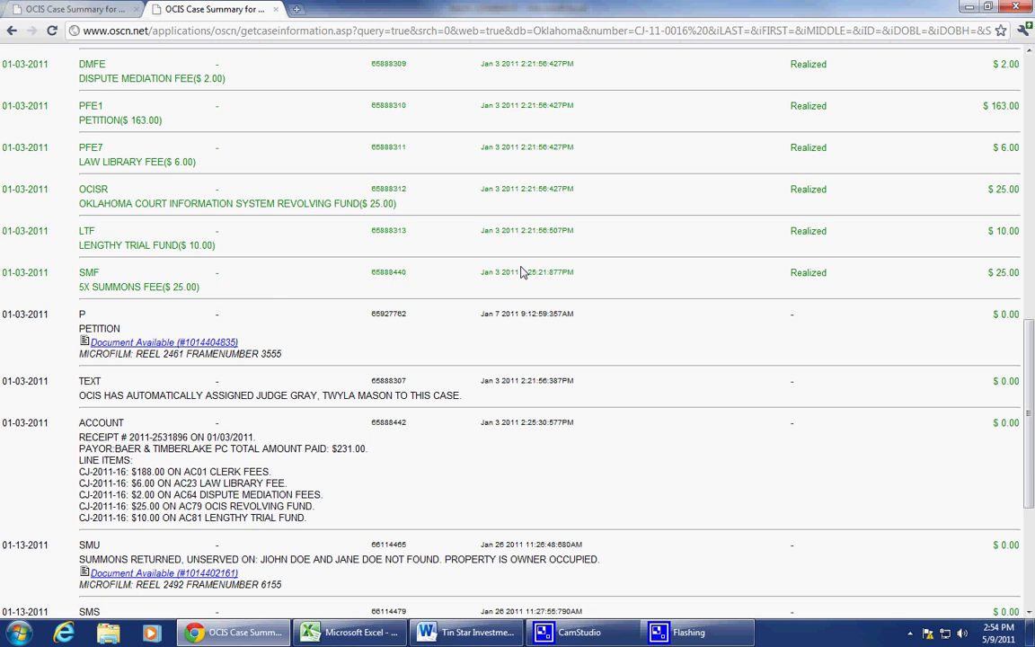
scroll(522, 270, "down", 4)
scroll(522, 271, "up", 12)
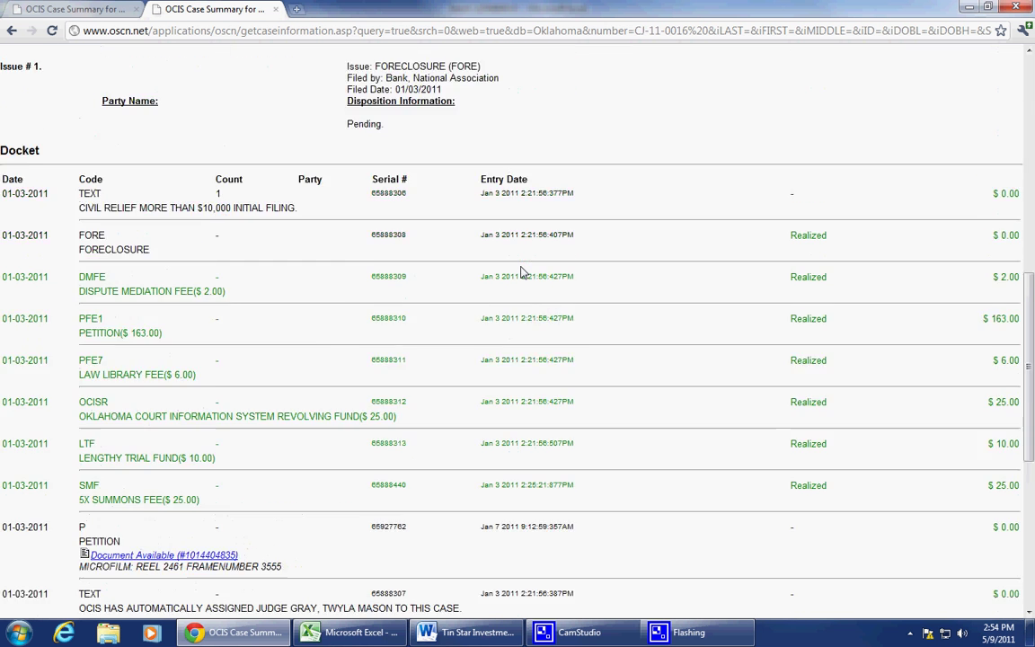
scroll(522, 270, "up", 1)
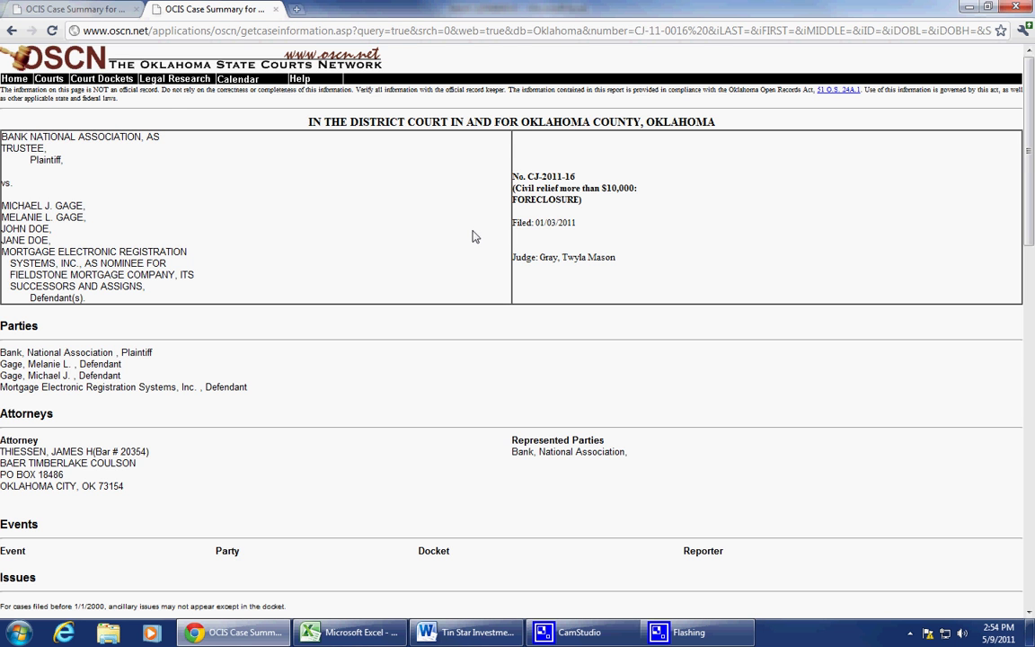
scroll(476, 237, "down", 1)
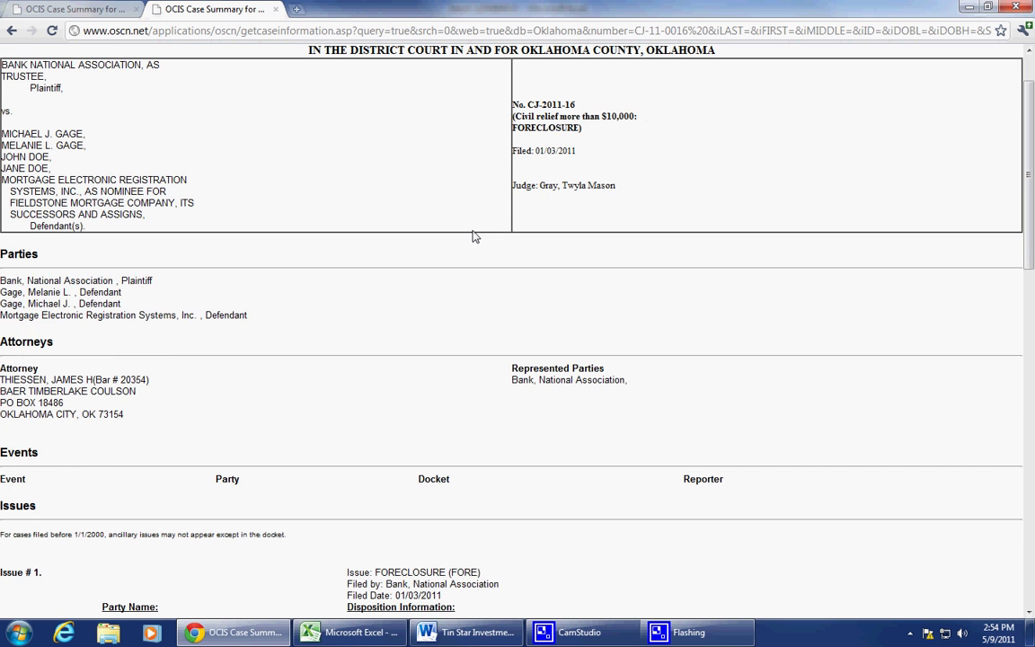
scroll(476, 237, "up", 1)
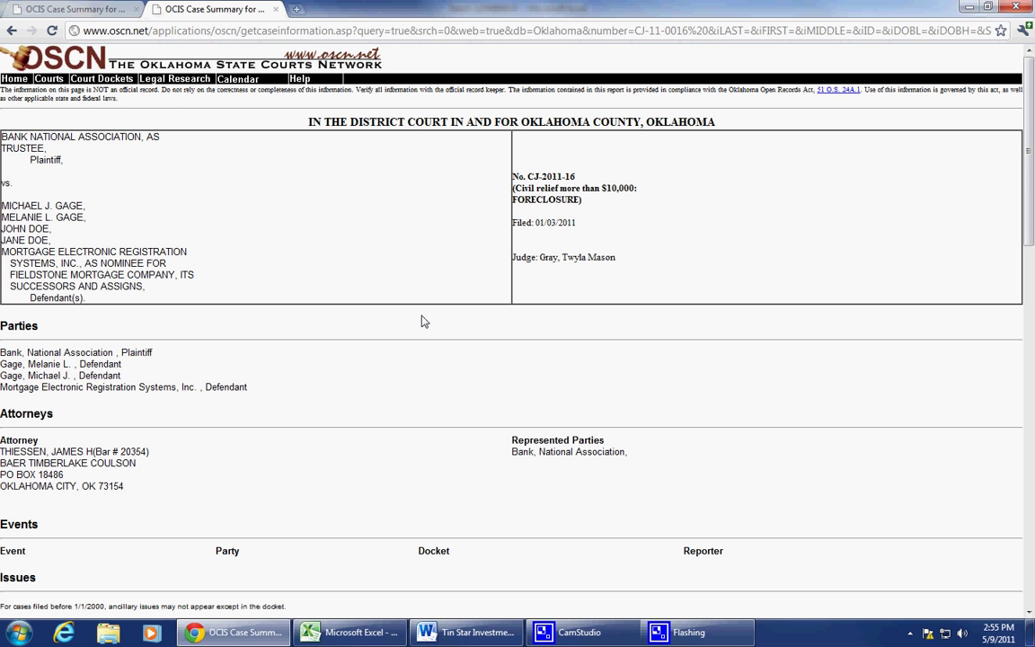
scroll(424, 322, "down", 8)
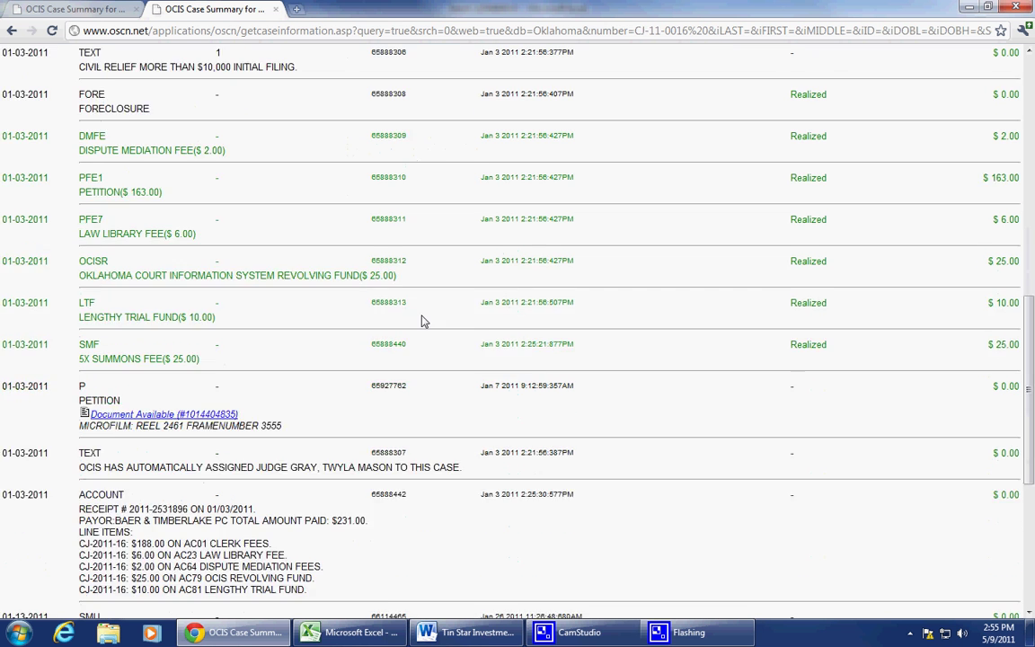
scroll(424, 321, "down", 2)
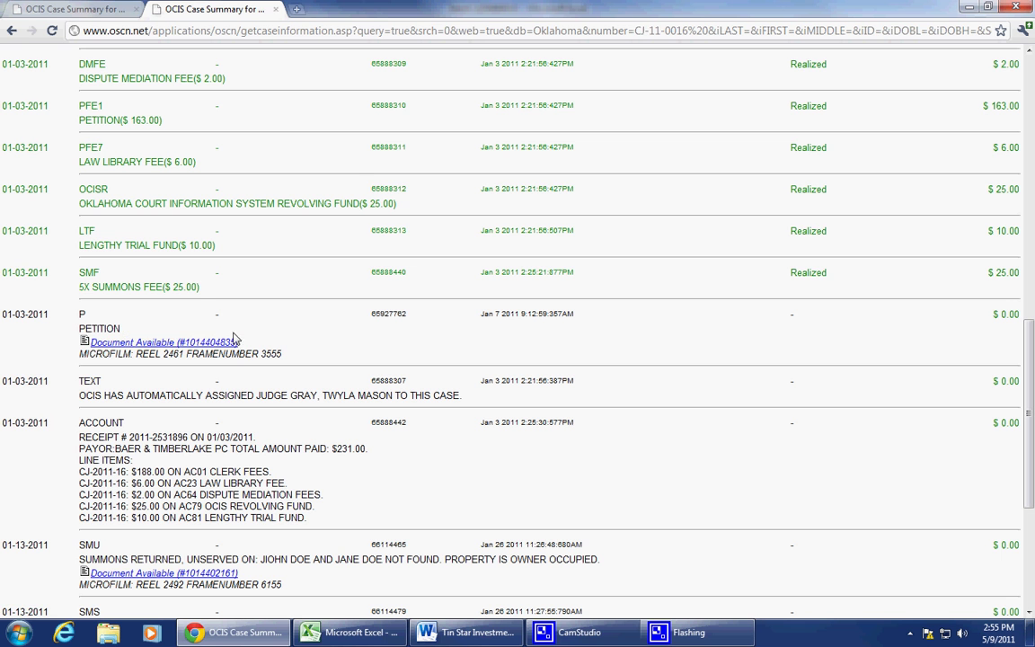
left_click_drag(248, 348, 88, 342)
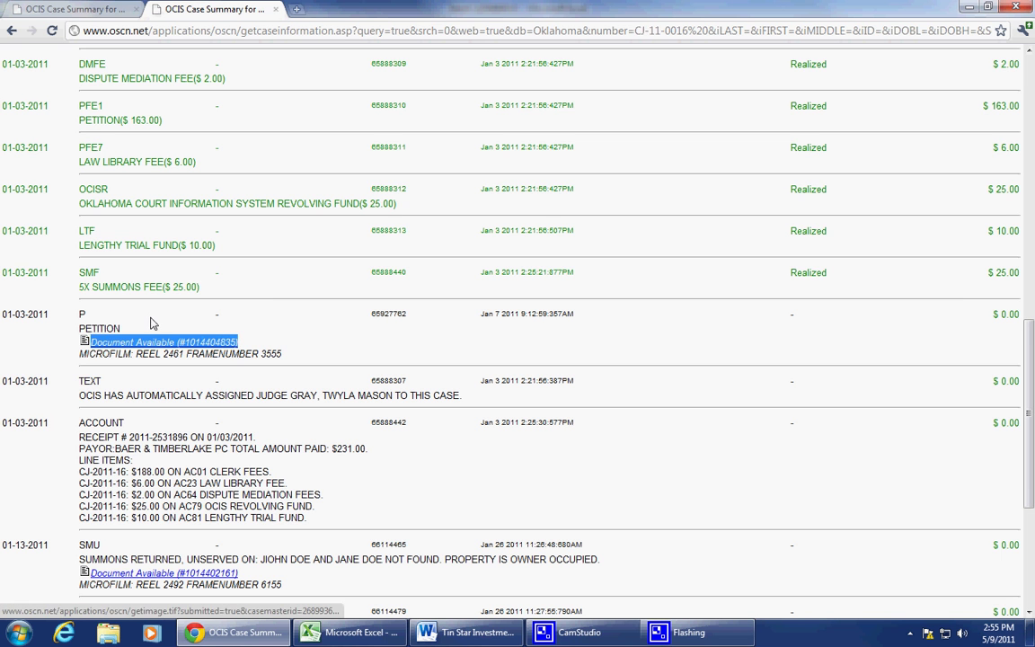
left_click(148, 324)
left_click_drag(149, 323, 76, 325)
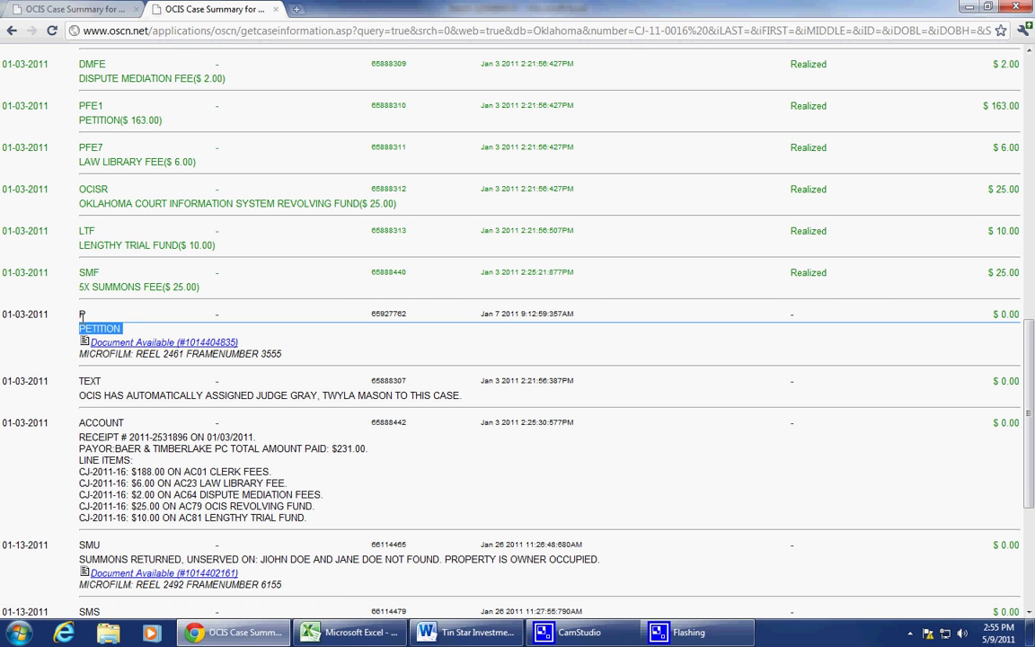
double_click(81, 314)
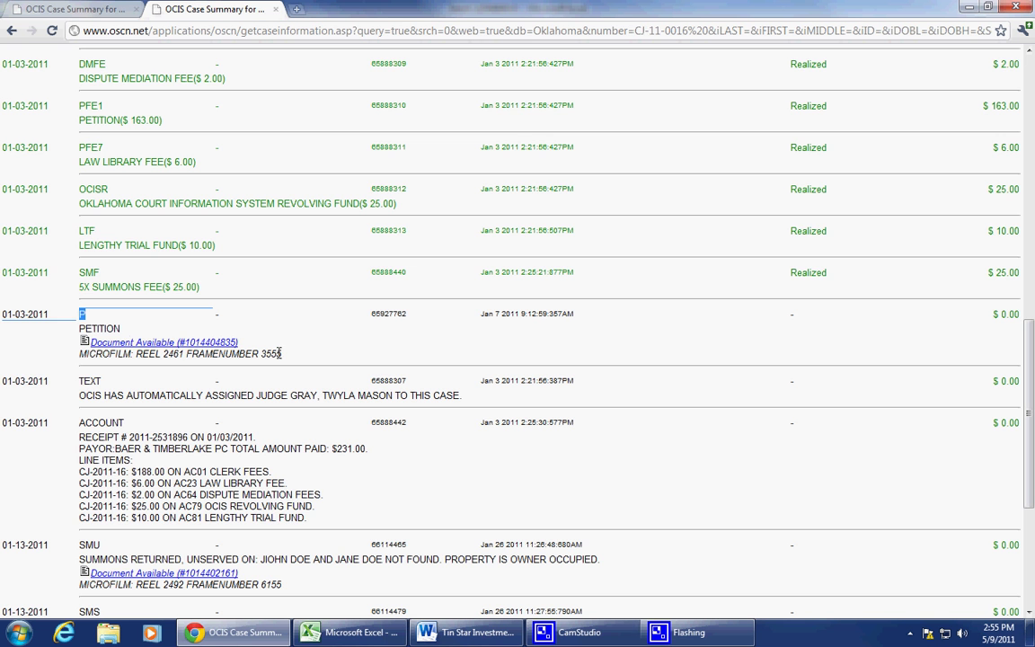
left_click(193, 237)
scroll(202, 269, "up", 3)
scroll(184, 247, "down", 2)
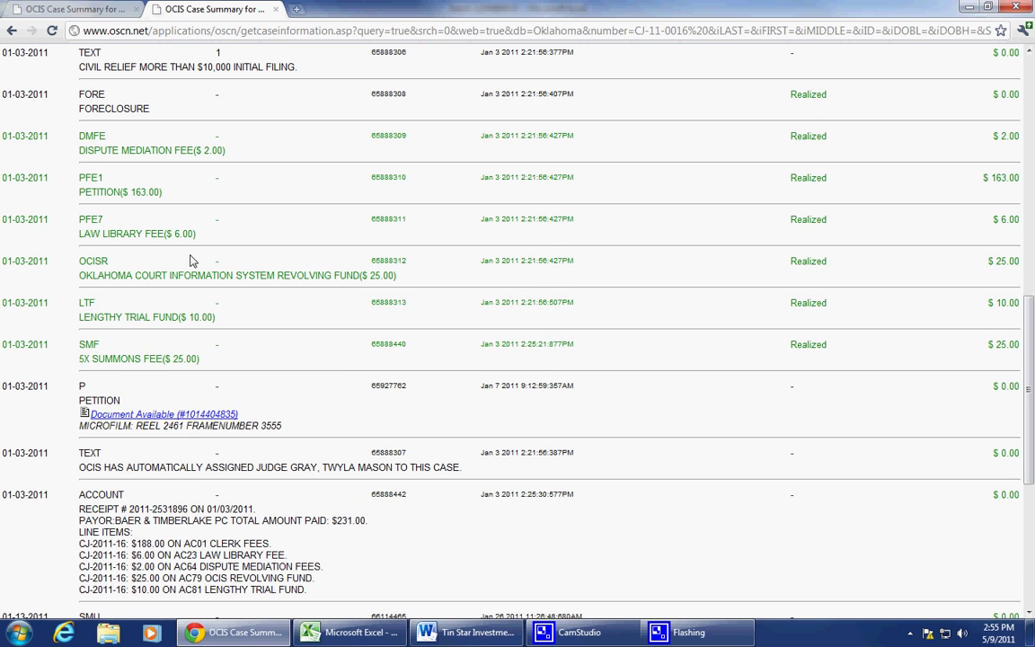
left_click(187, 415)
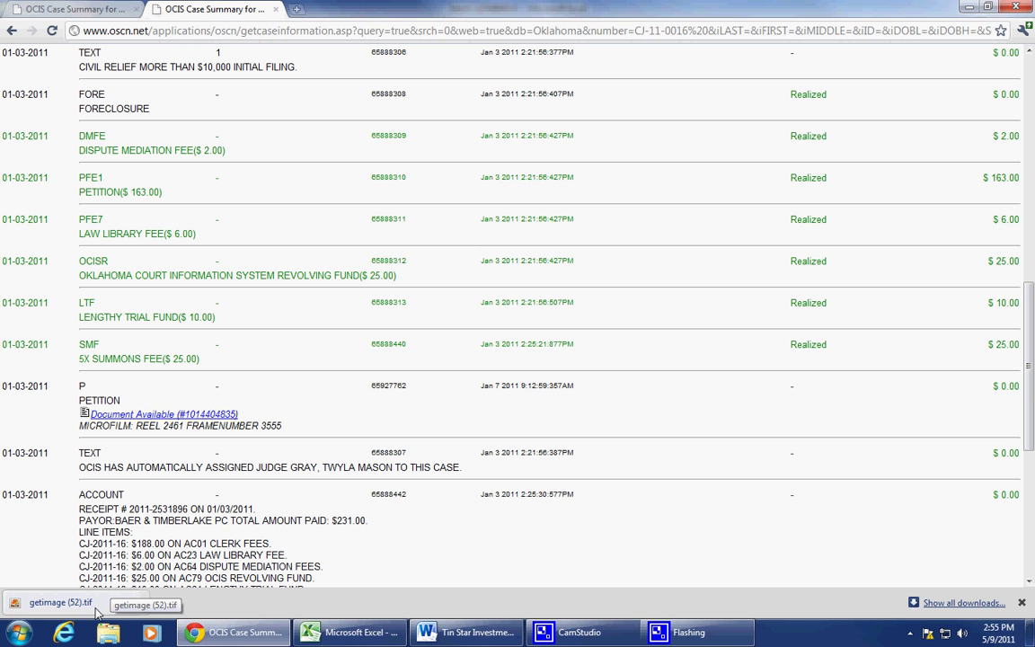
Step: Open the downloaded petition in Photo Viewer and flip through its first three pages
left_click(95, 609)
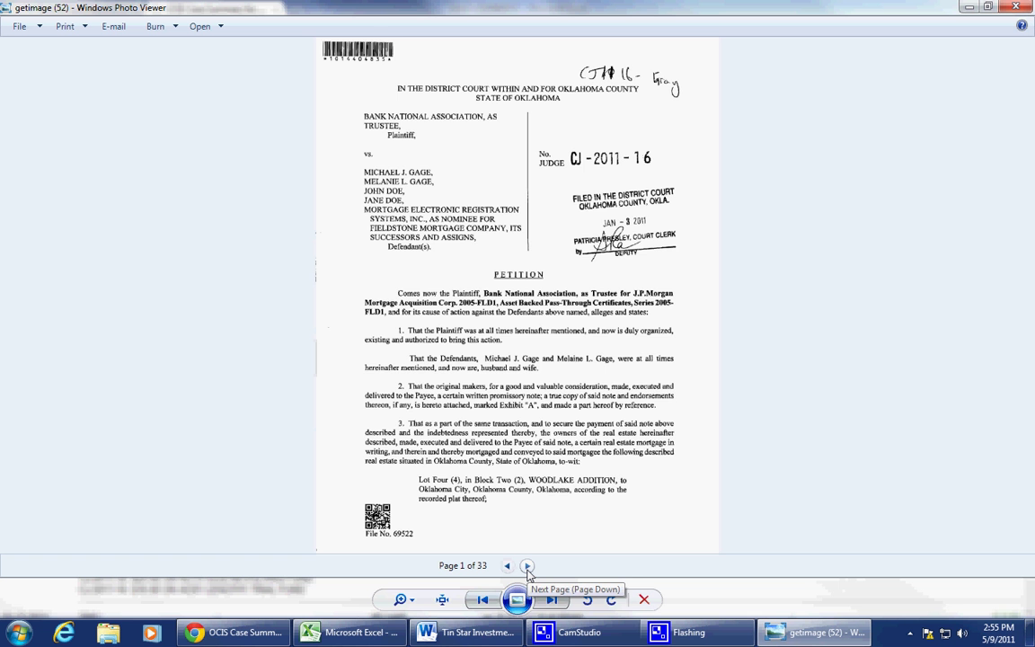
left_click(527, 567)
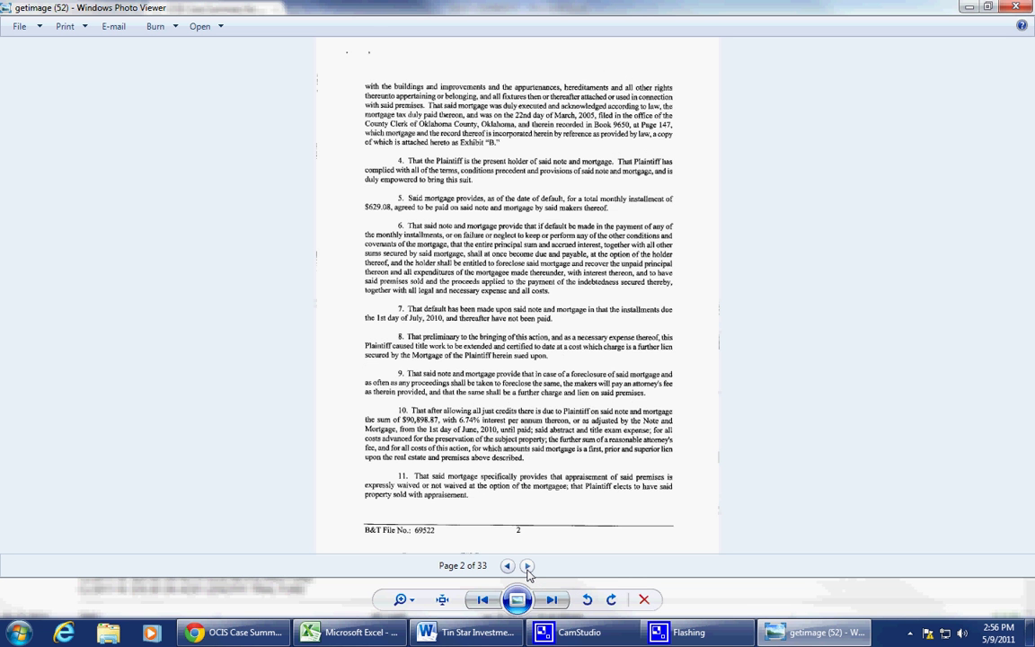
left_click(527, 567)
left_click(507, 566)
left_click(507, 566)
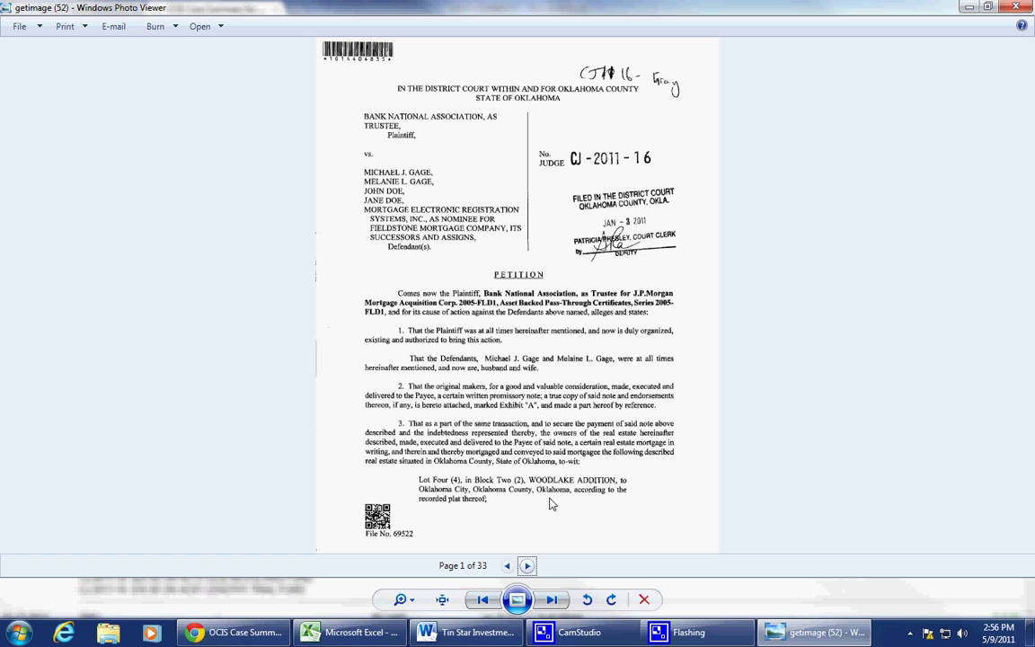
Step: Page ahead to the Adjustable Rate Note on page 6, back toward page 2, then return to Excel
left_click(528, 566)
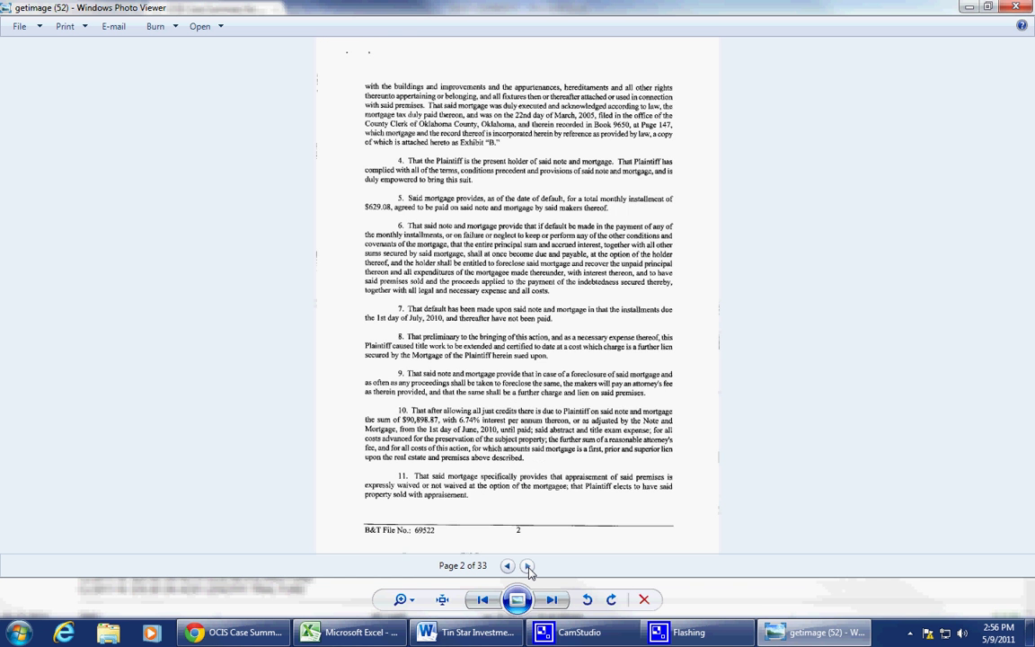
left_click(527, 566)
left_click(527, 566)
left_click(528, 566)
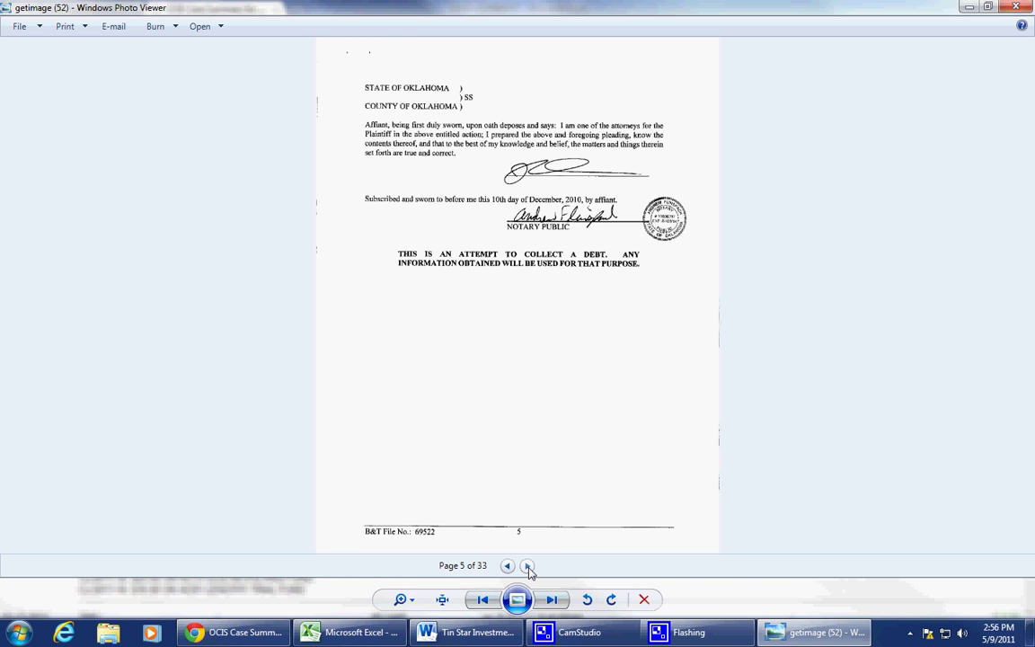
left_click(527, 567)
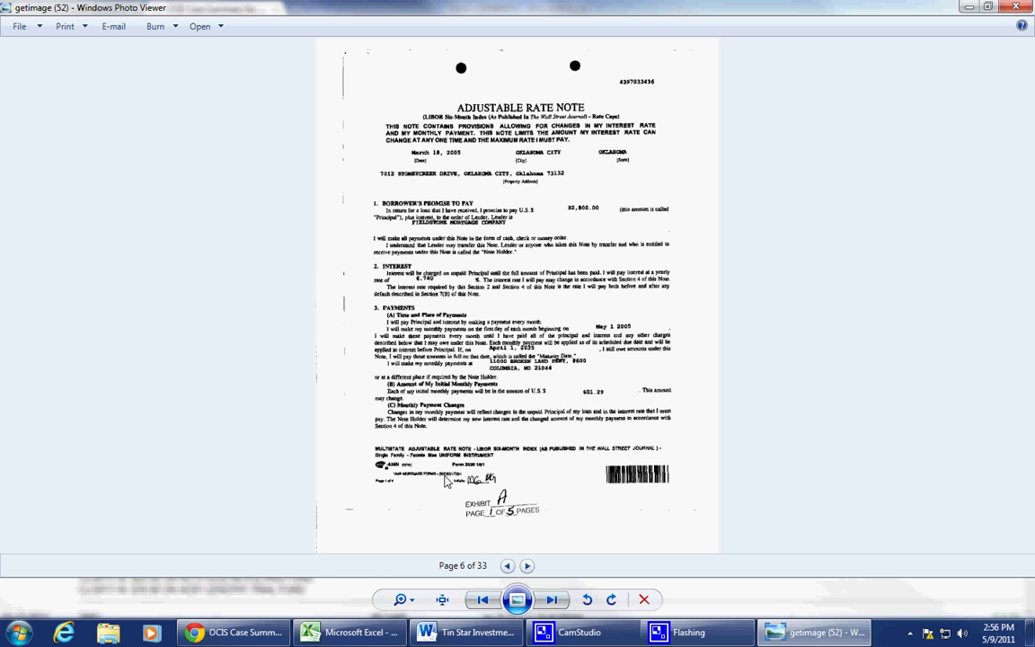
left_click(506, 567)
left_click(507, 567)
left_click(507, 567)
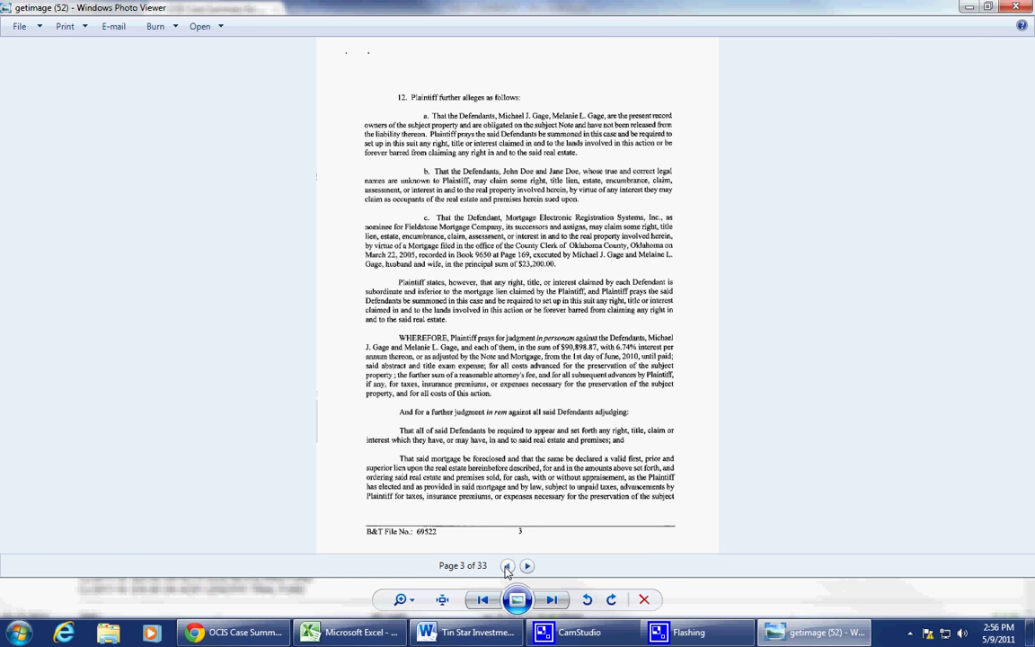
left_click(507, 567)
left_click(351, 632)
left_click(369, 284)
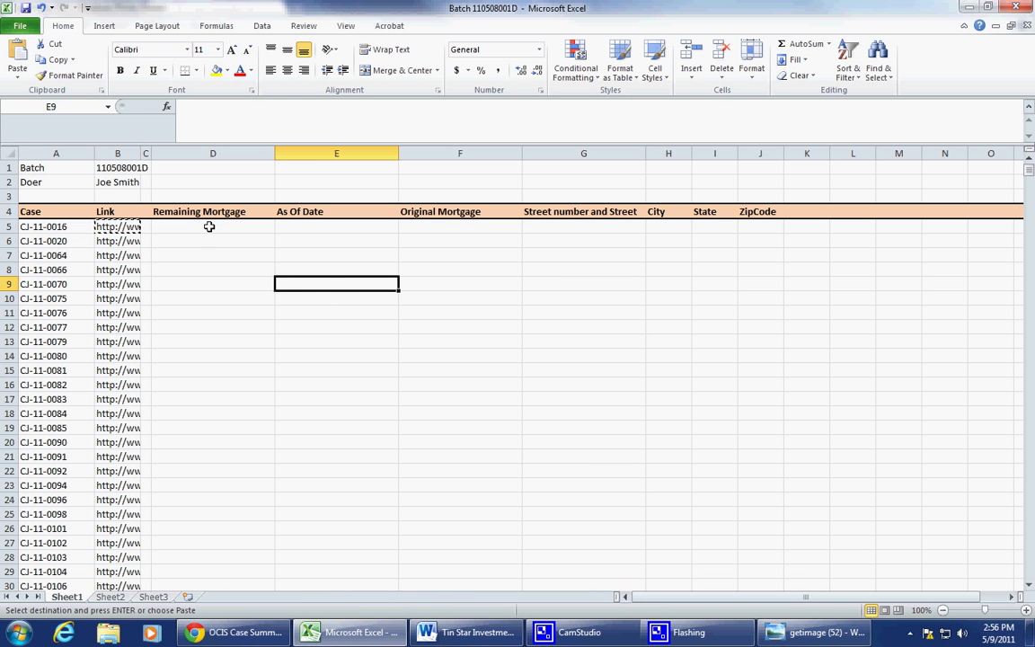
Step: Select the Remaining Mortgage and As Of Date headers, then bring Photo Viewer back on page 2
left_click_drag(210, 212, 259, 213)
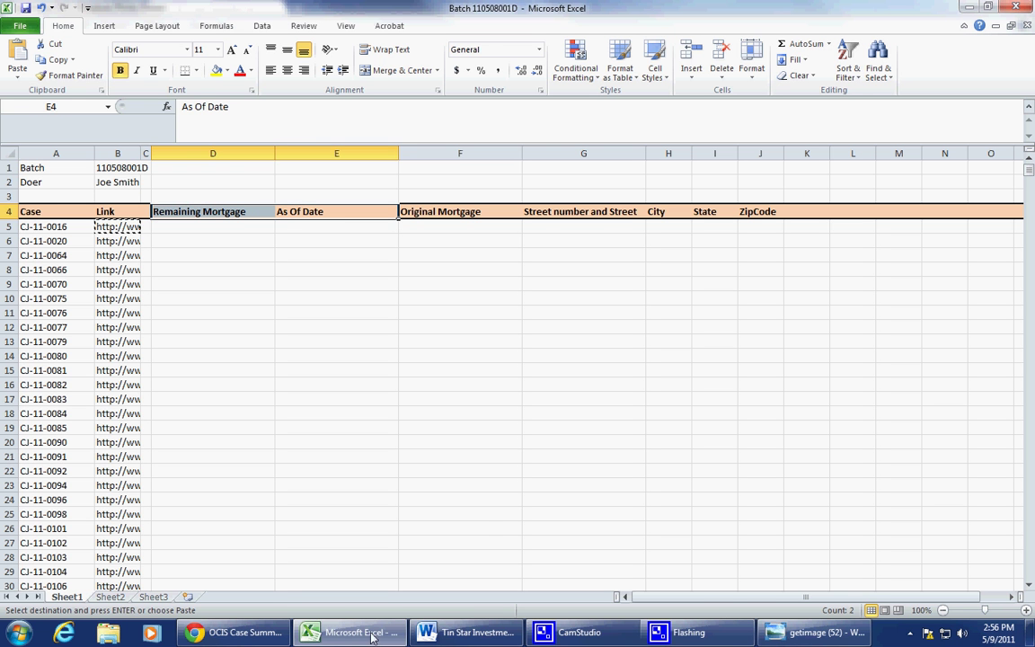
left_click(468, 632)
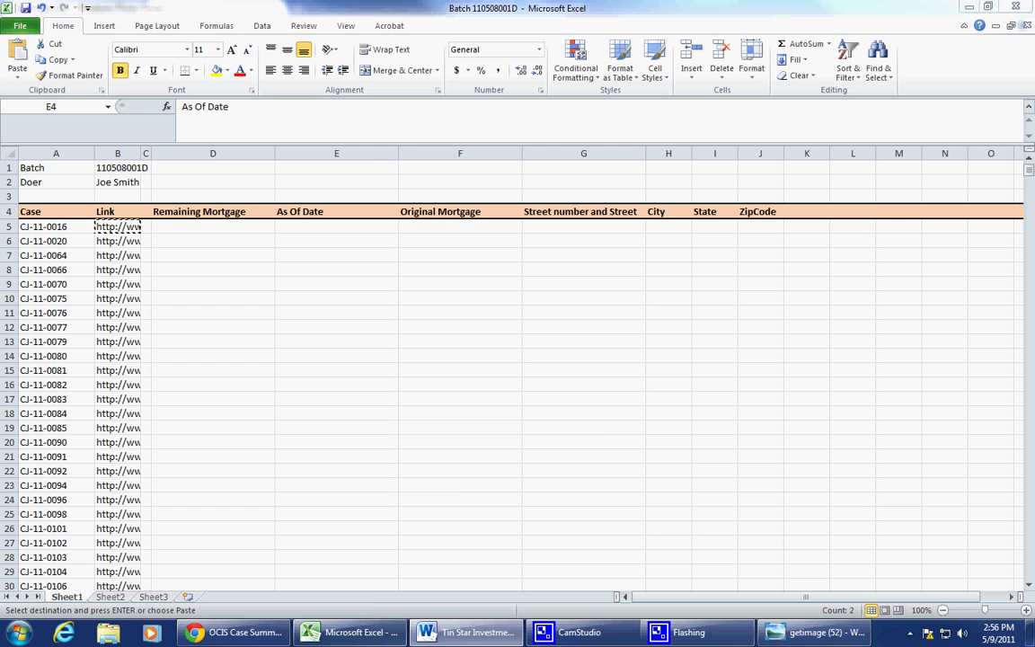
left_click(801, 632)
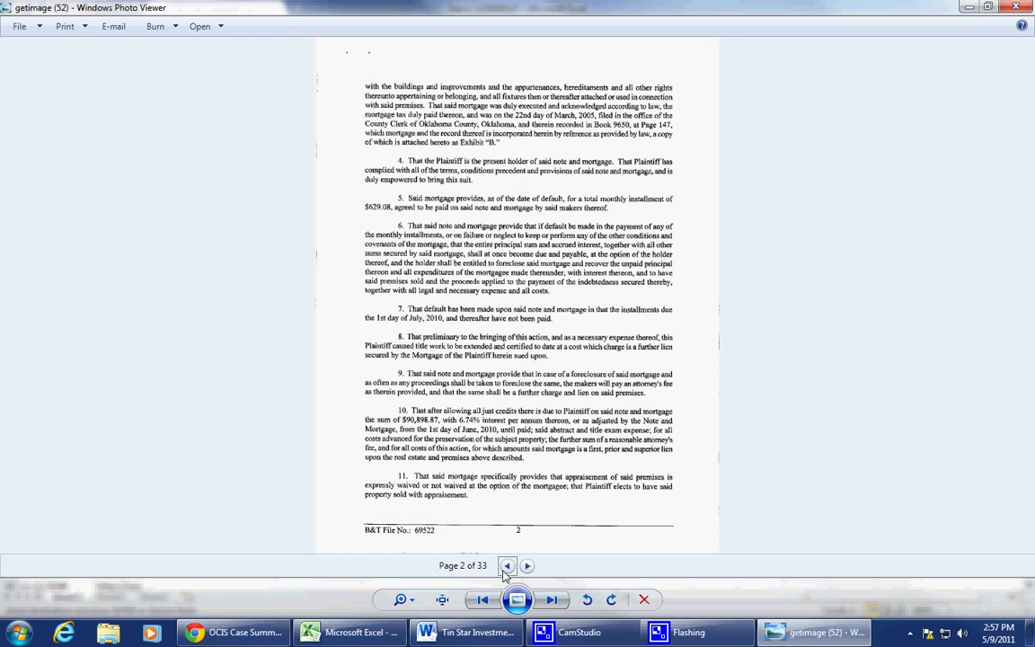
Step: Return to petition page 2 and zoom in on the $90,898.87 due from June 1, 2010
left_click(507, 565)
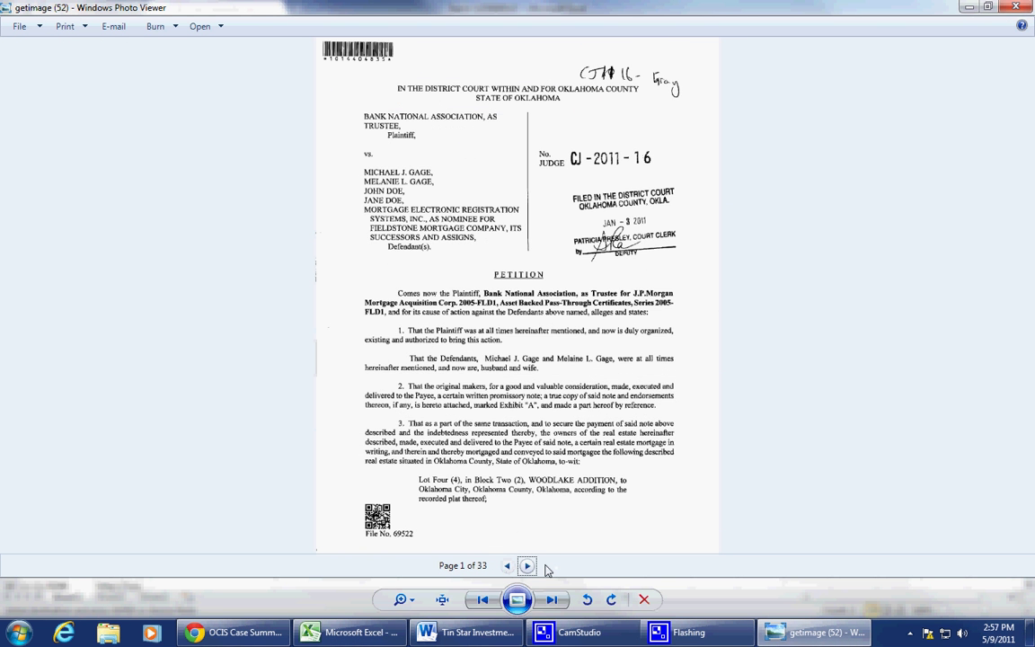
left_click(527, 565)
left_click(527, 566)
left_click(528, 565)
left_click(527, 565)
left_click(528, 565)
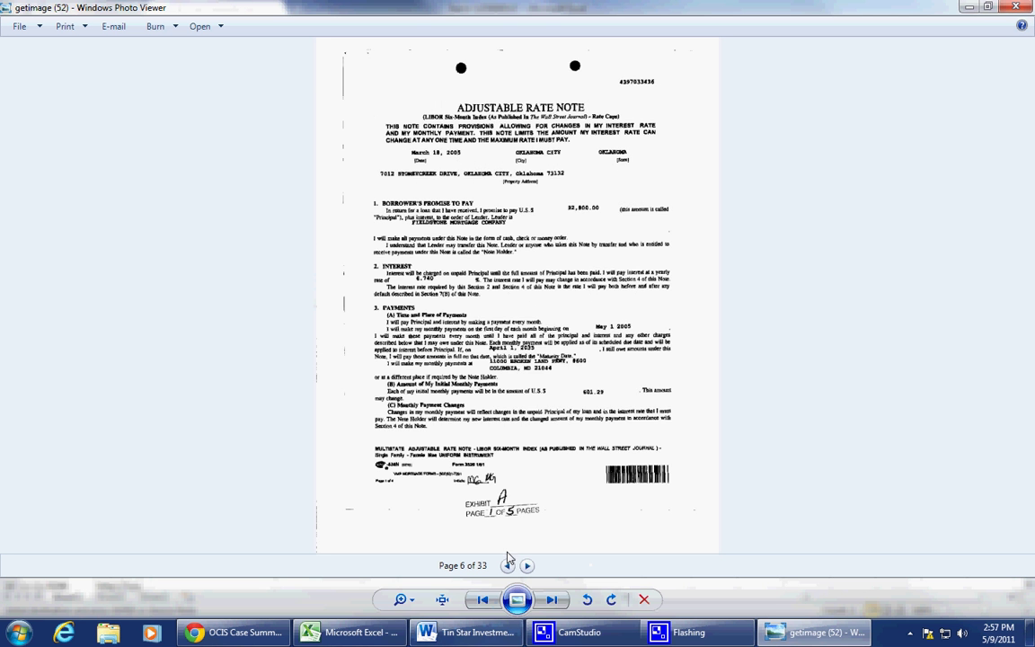
left_click(507, 565)
left_click(507, 565)
left_click(507, 565)
left_click(507, 565)
left_click(507, 565)
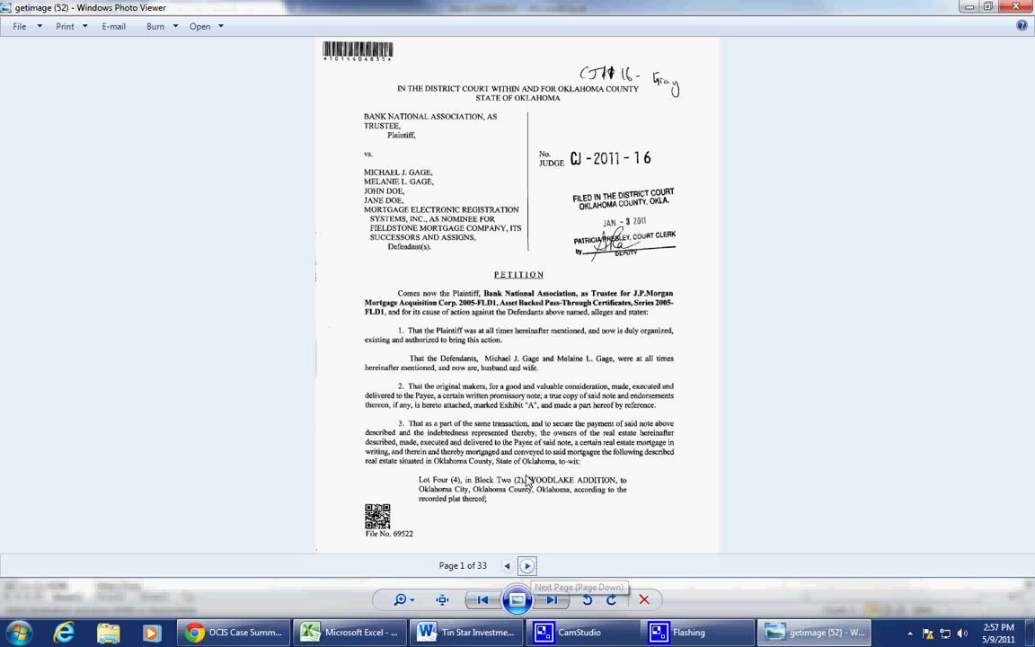
left_click(528, 567)
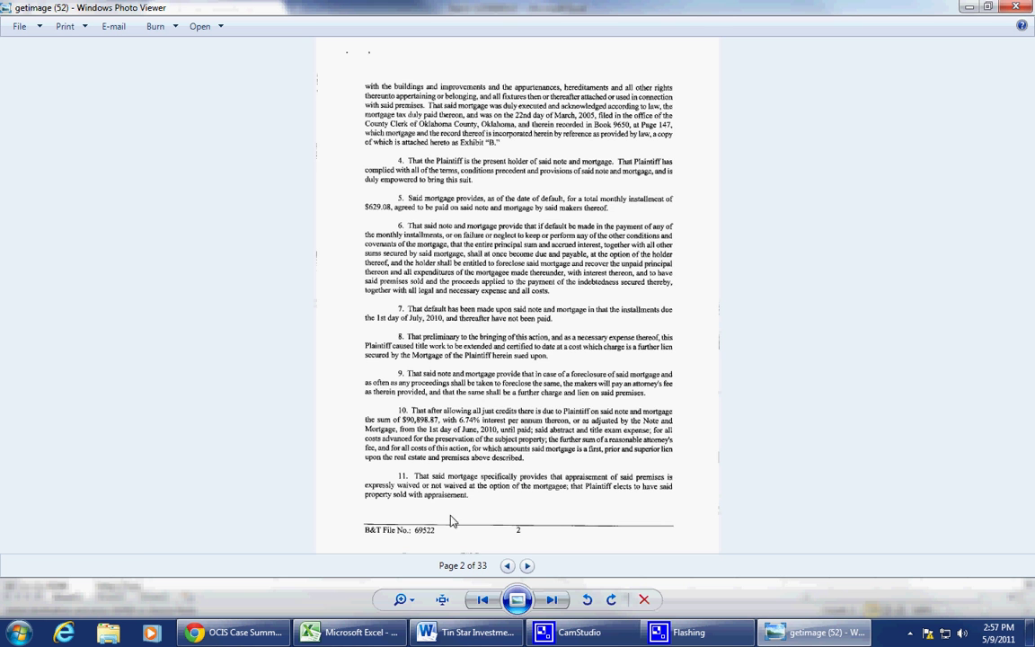
scroll(427, 430, "up", 3)
scroll(471, 479, "up", 2)
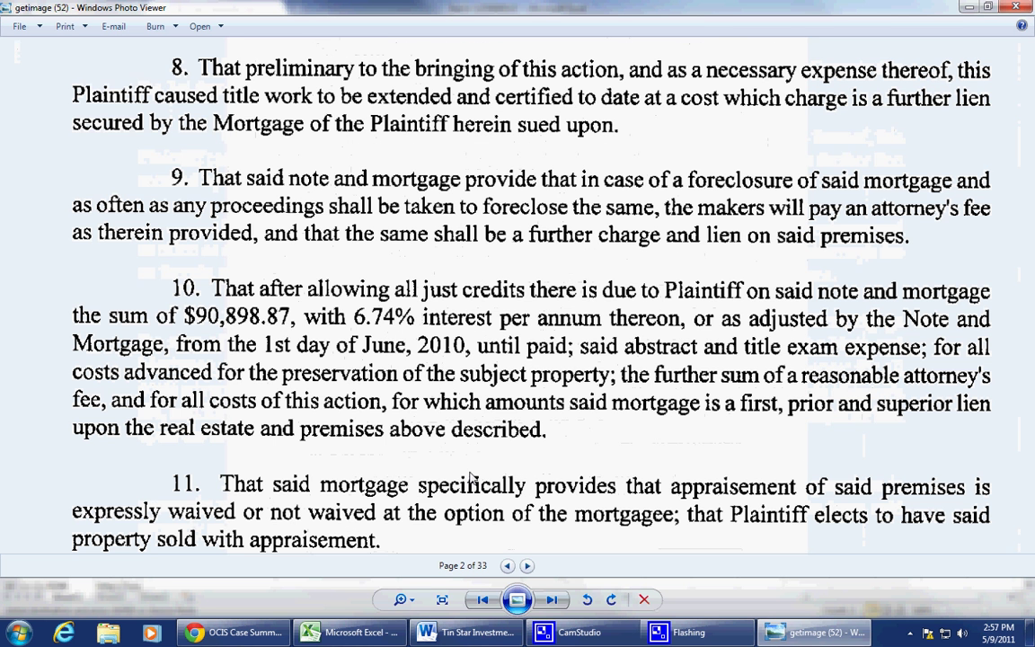
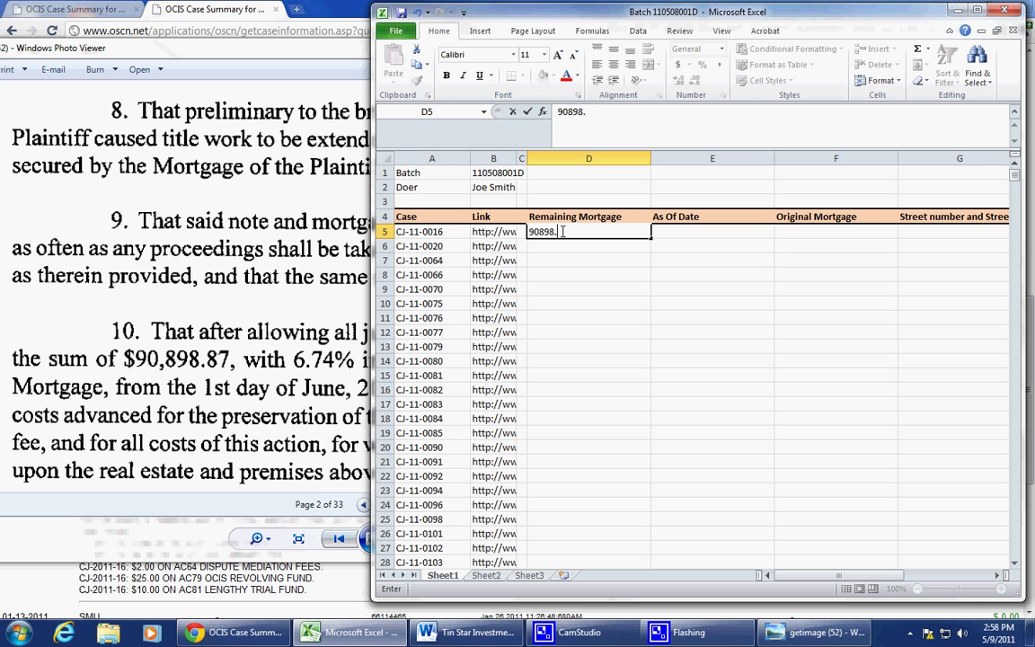
Step: Commit 90898.87 in D5 and read the petition's paragraph 10 for the interest-start date
key("Tab")
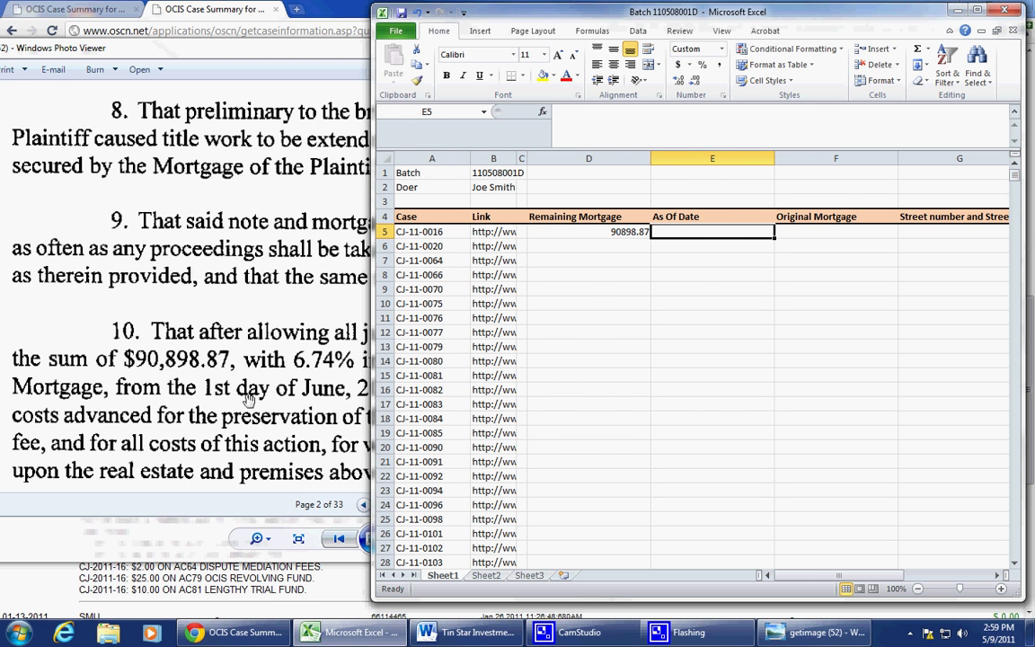
left_click(221, 358)
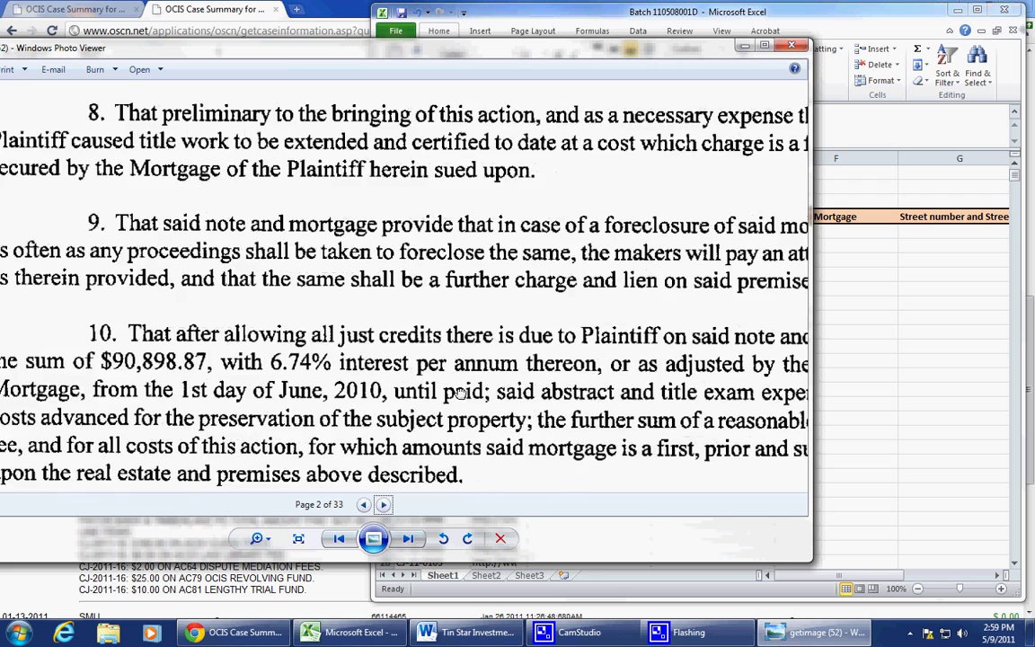
left_click_drag(460, 395, 388, 358)
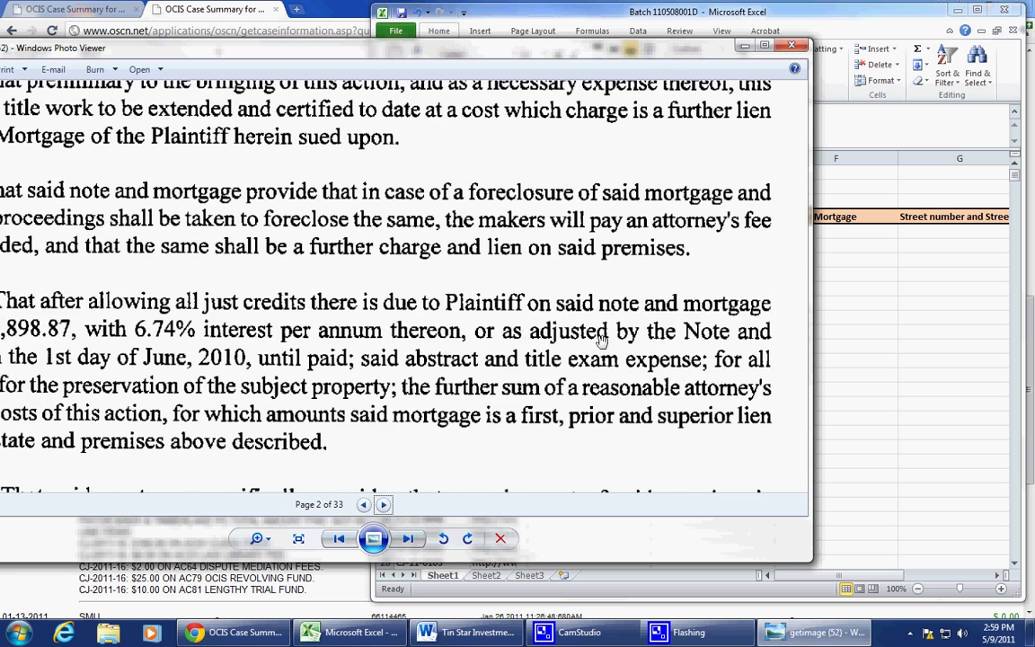
left_click_drag(237, 396, 424, 383)
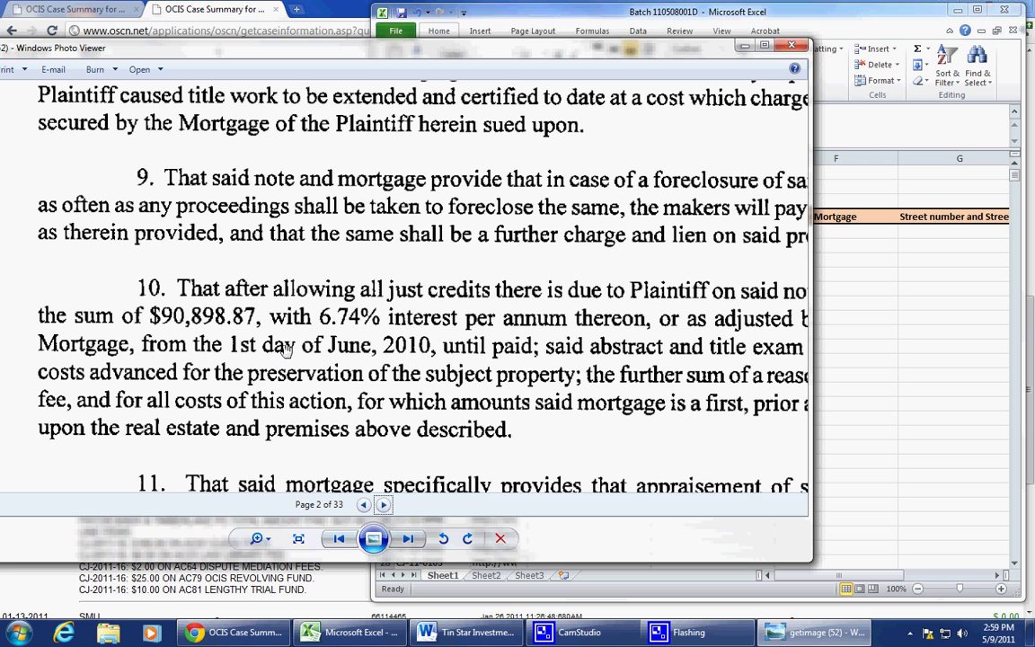
Step: Enter June 1, 2010 as the as-of date in E5, then select the Street and City headers
left_click(883, 345)
type("June 1, 2010")
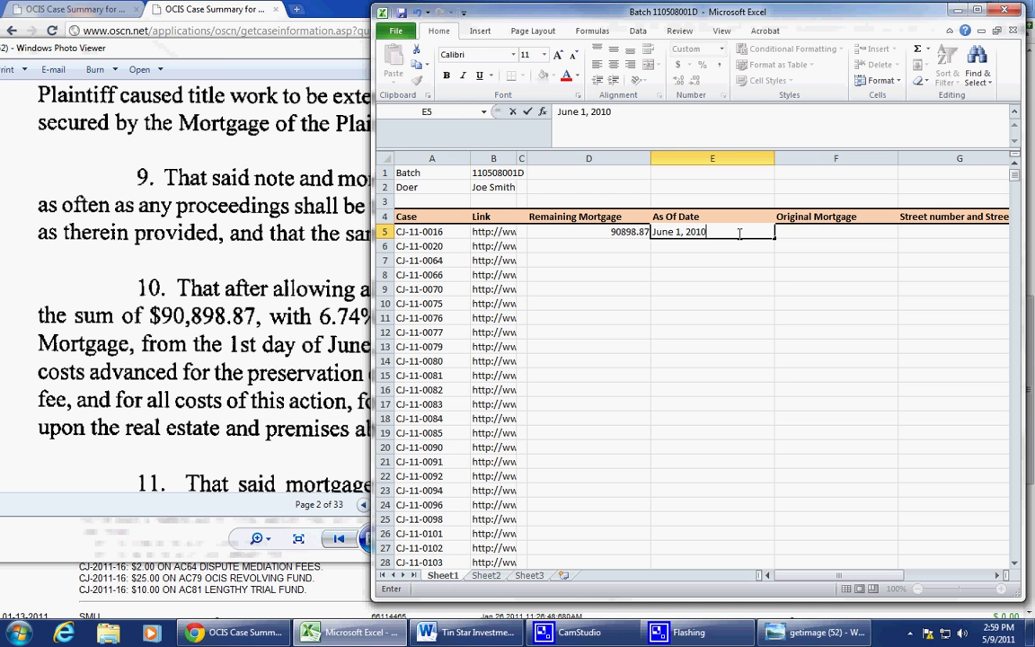
key("Tab")
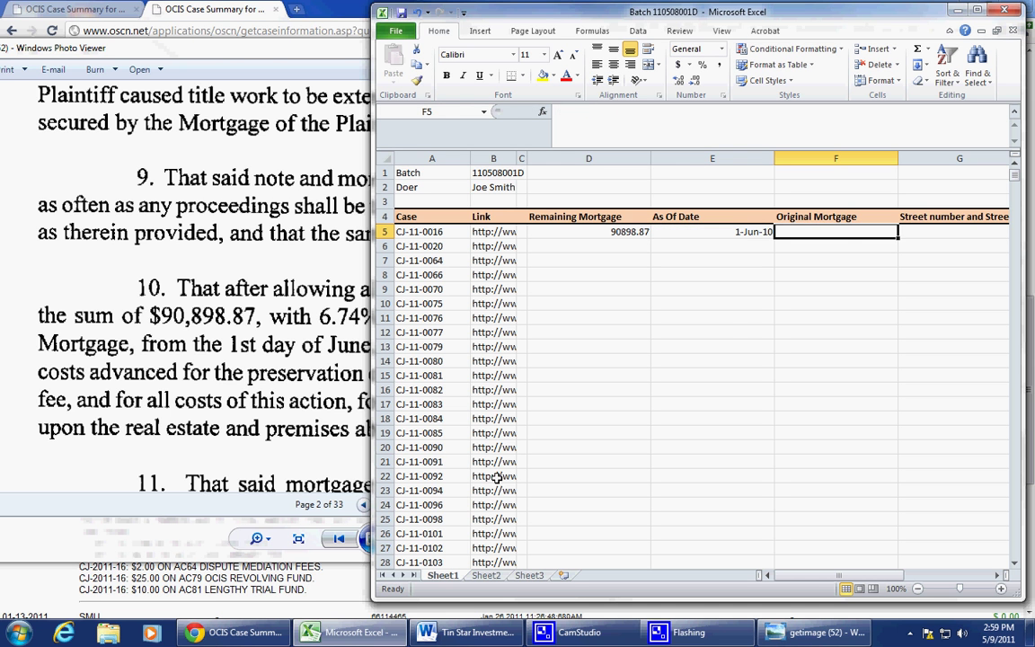
left_click_drag(771, 231, 913, 243)
left_click_drag(863, 217, 909, 221)
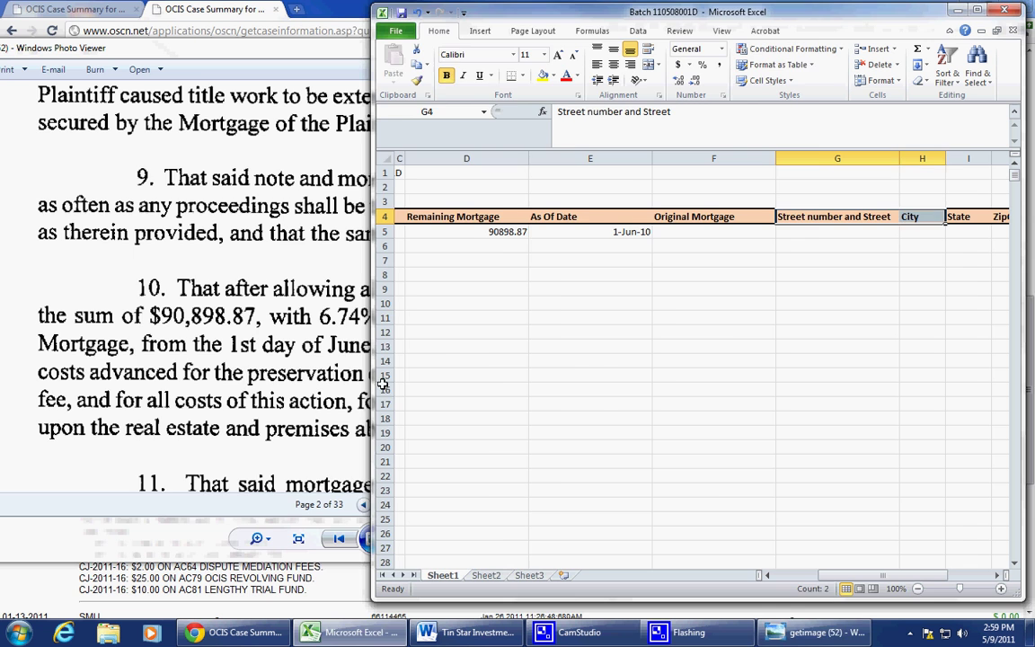
Step: Maximize Photo Viewer and page forward to the Adjustable Rate Note title on page 6
left_click(356, 342)
scroll(454, 406, "down", 1)
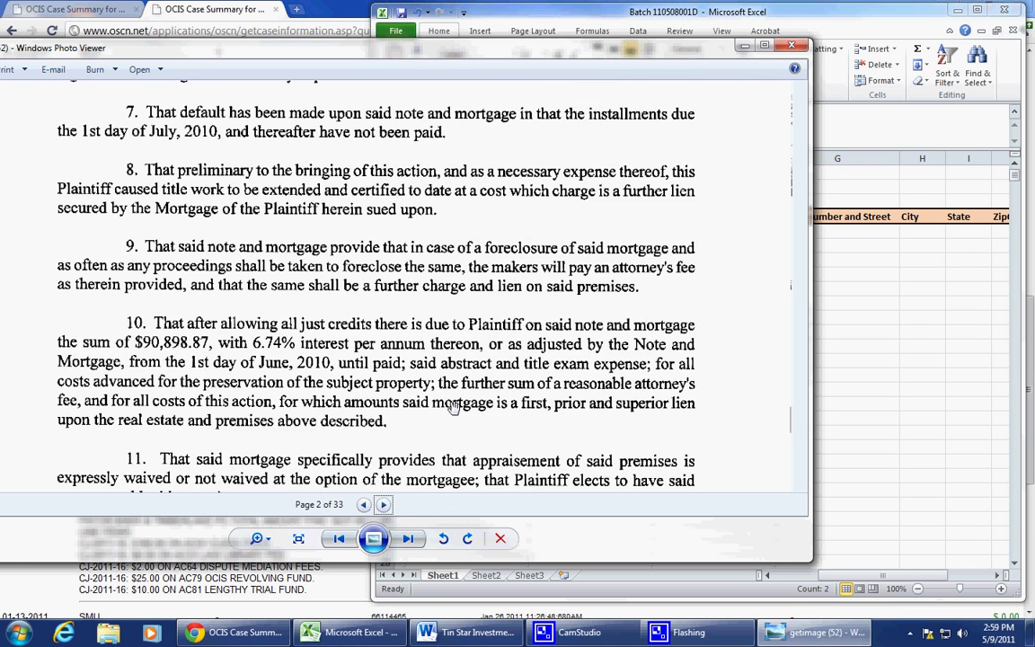
scroll(424, 415, "up", 1)
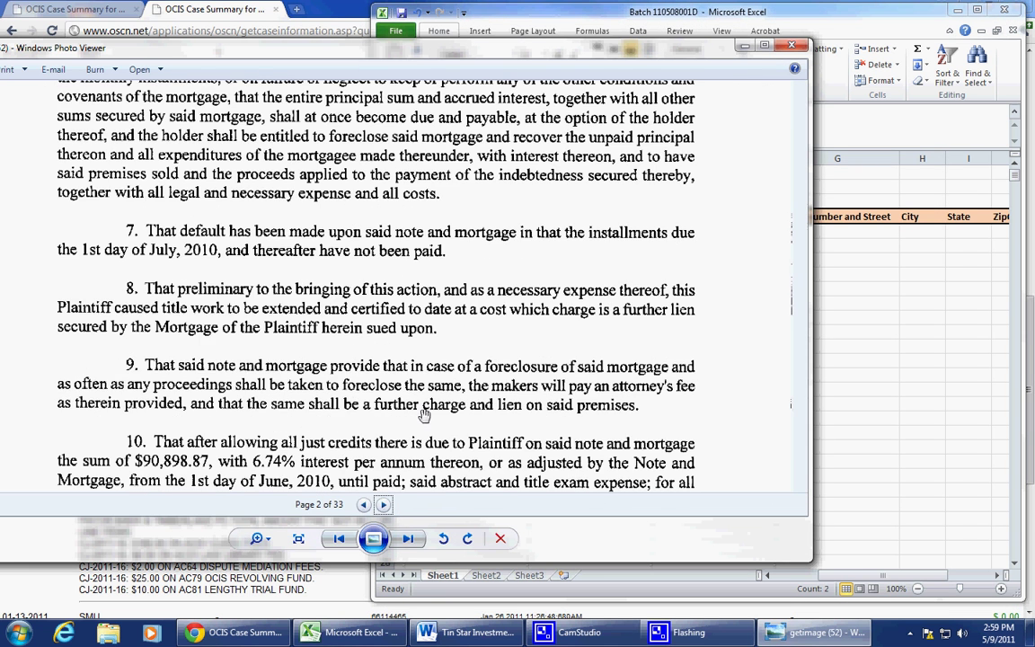
left_click(363, 504)
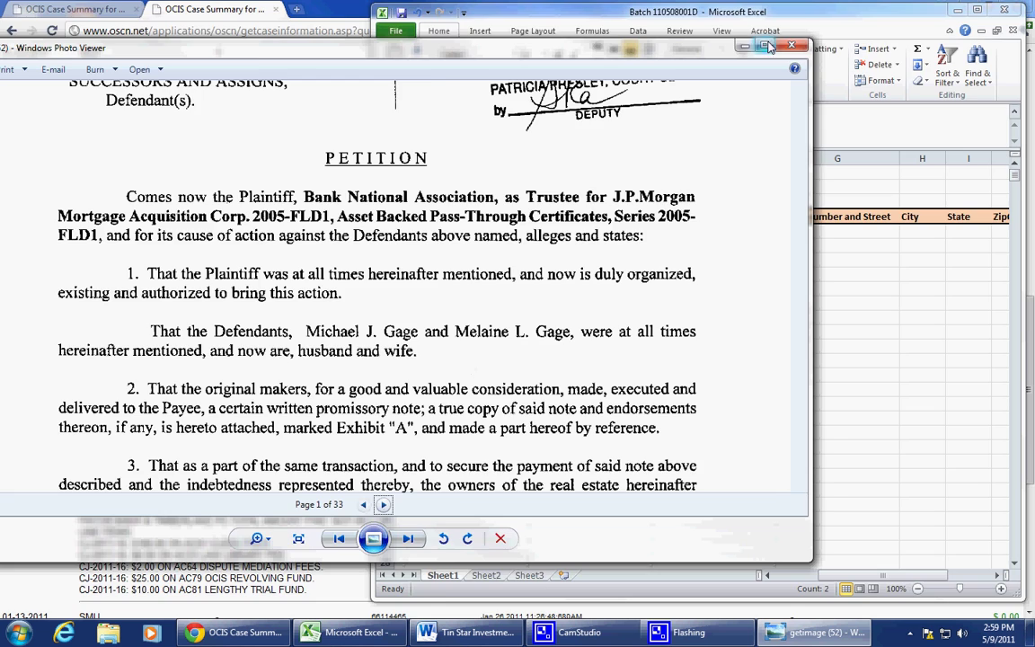
double_click(685, 45)
left_click(527, 566)
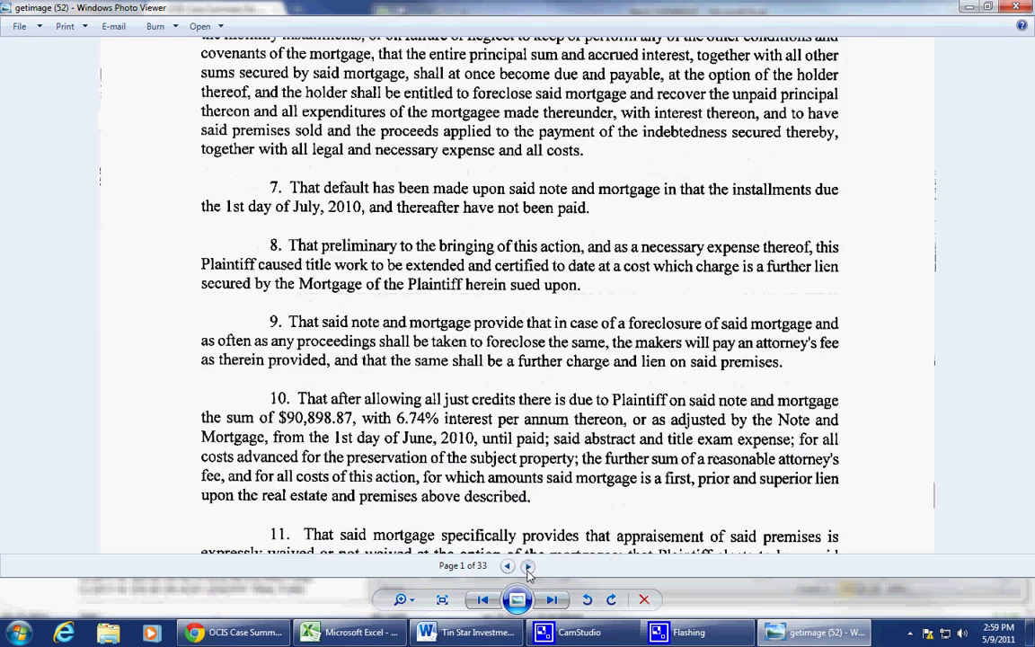
left_click(528, 566)
left_click(527, 566)
left_click(527, 566)
left_click(527, 566)
left_click(527, 567)
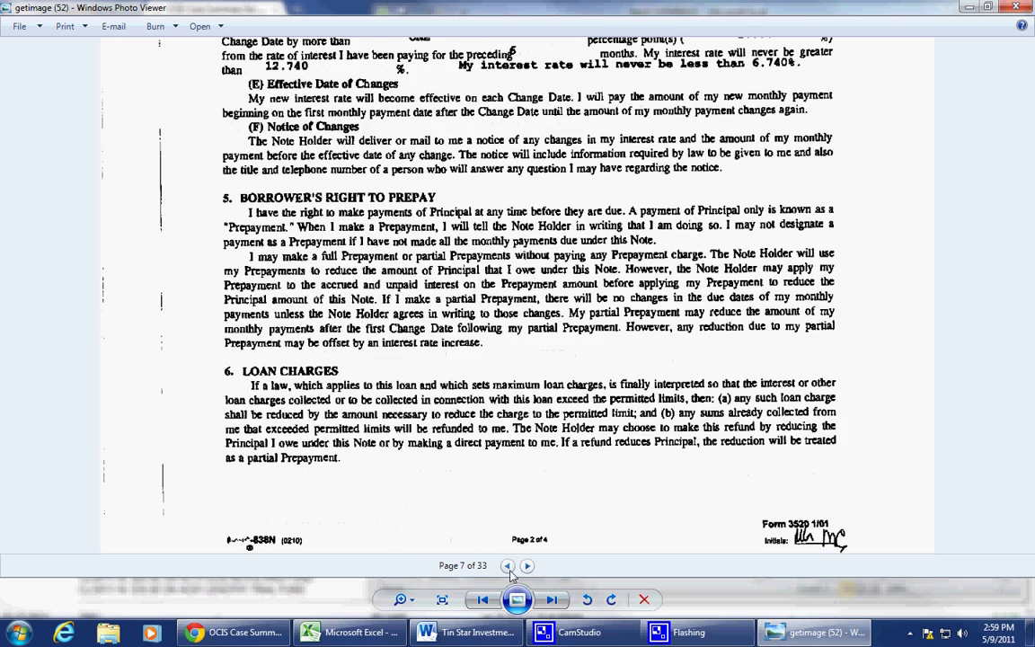
left_click(508, 567)
left_click_drag(544, 131, 556, 396)
left_click_drag(545, 177, 543, 323)
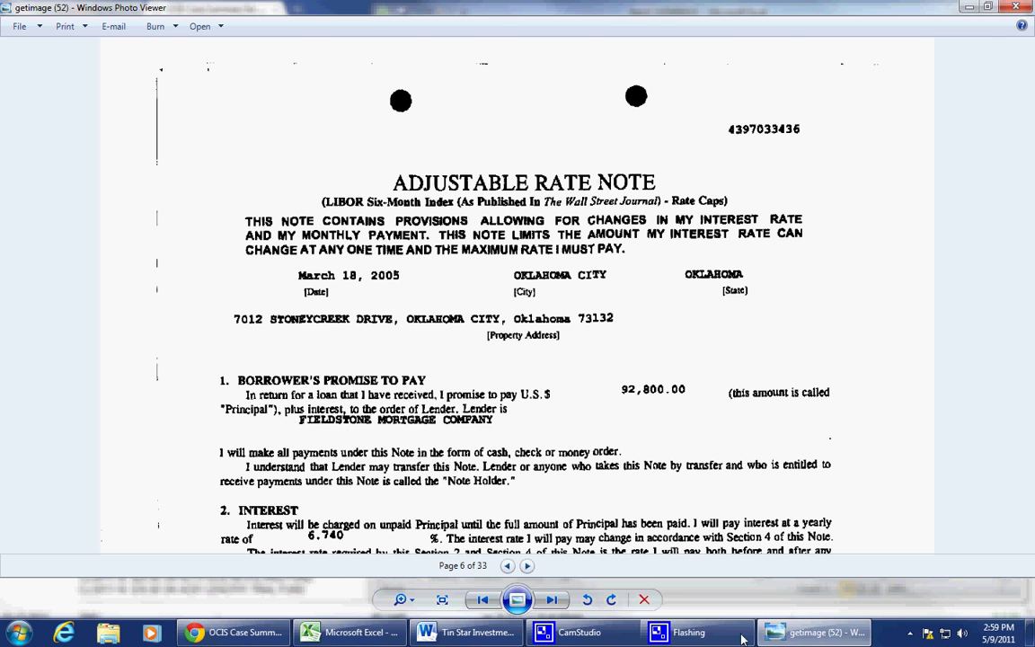
Step: Move the spreadsheet aside and pan the note to the 92,800.00 amount and property state
left_click(352, 633)
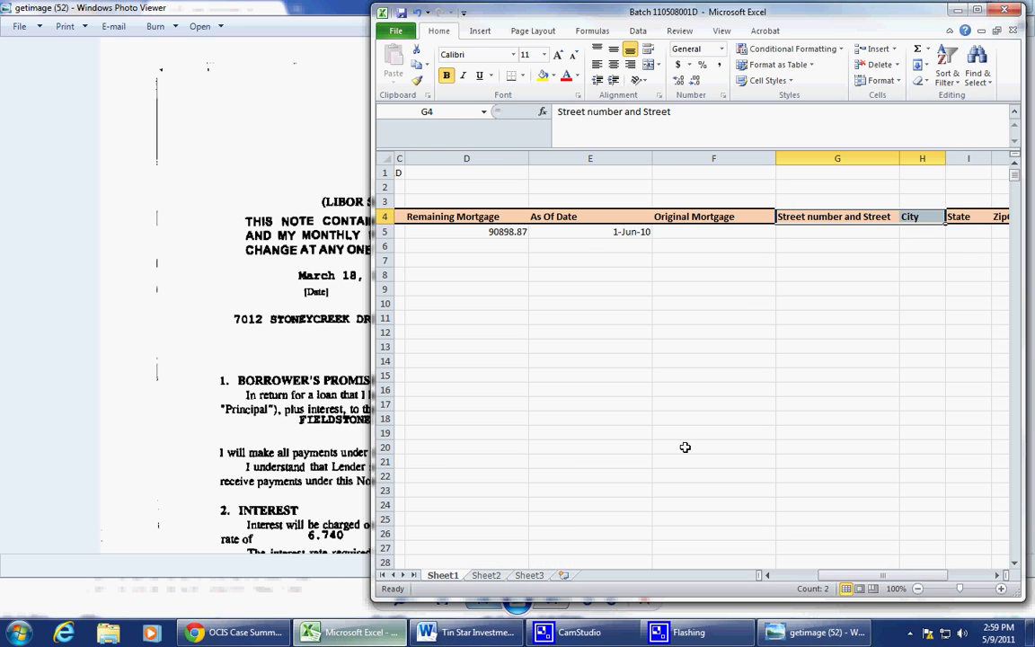
left_click(836, 304)
left_click_drag(611, 19, 420, 460)
left_click(659, 404)
scroll(683, 409, "up", 4)
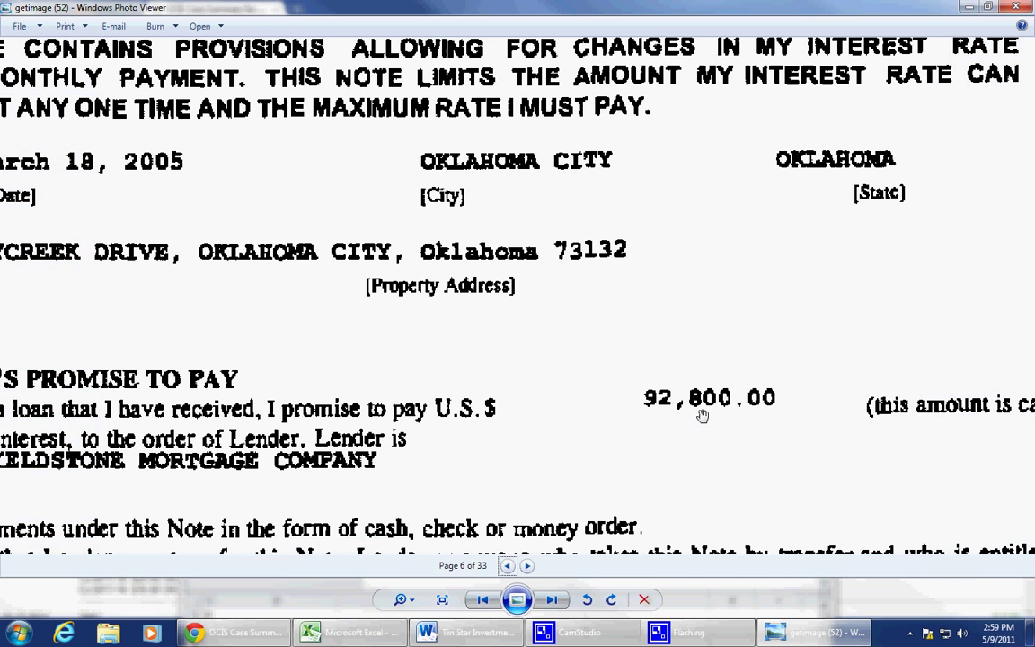
left_click_drag(394, 423, 640, 407)
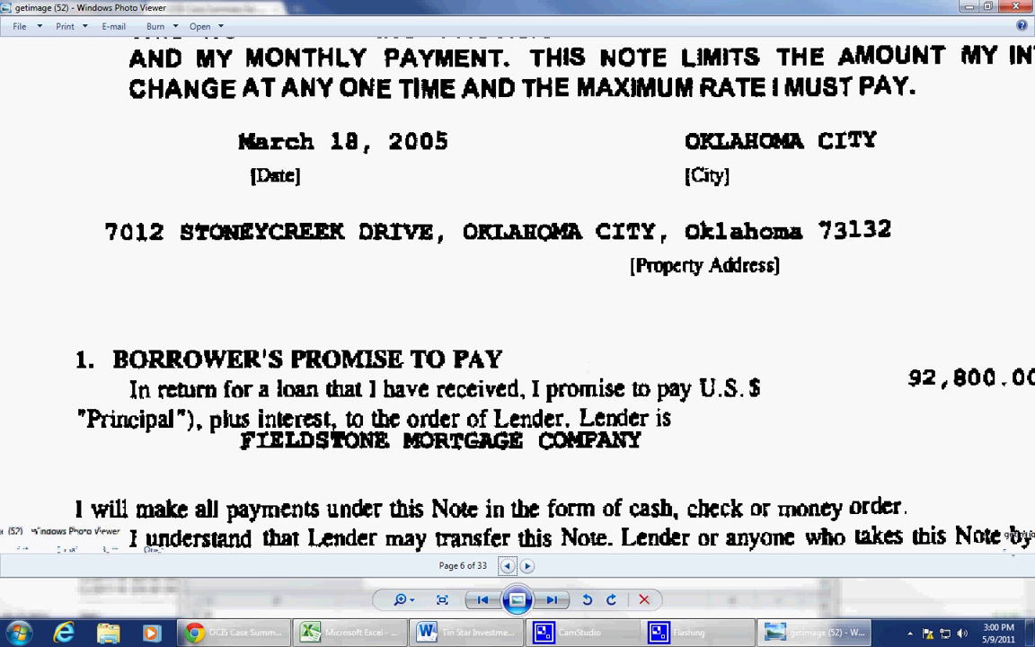
left_click_drag(869, 425, 635, 425)
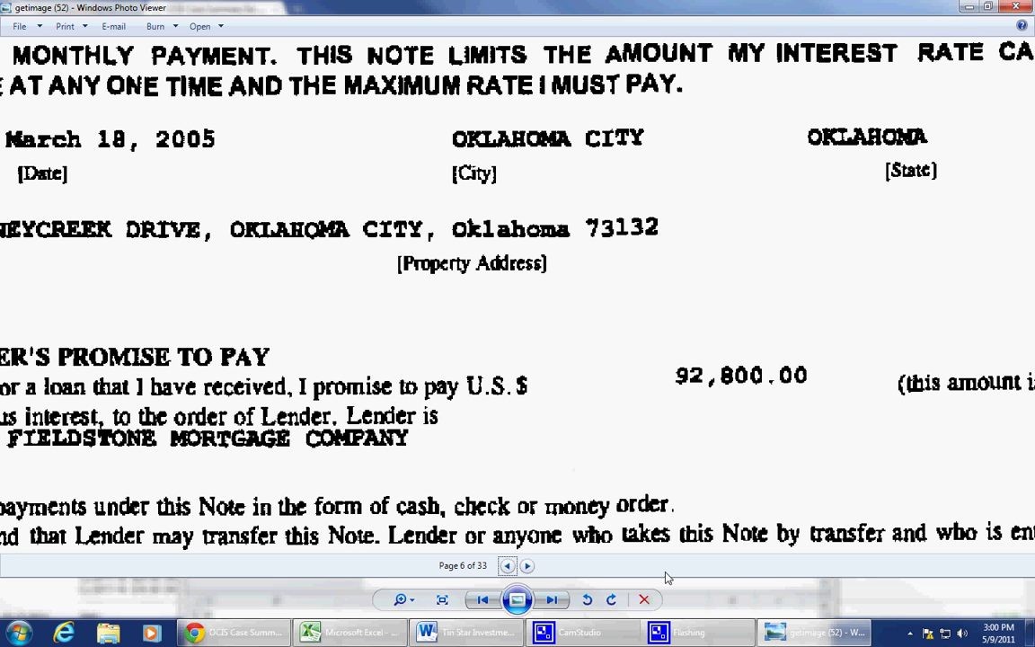
Step: Enter 92800 in F5 as the first case's original mortgage
left_click(369, 635)
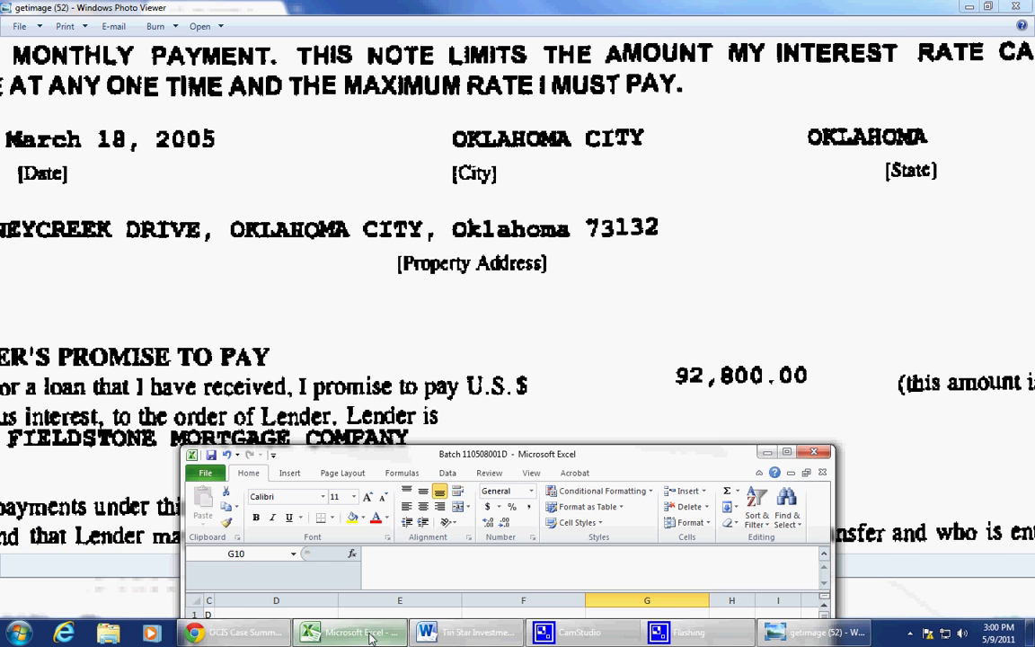
left_click_drag(529, 459, 576, 81)
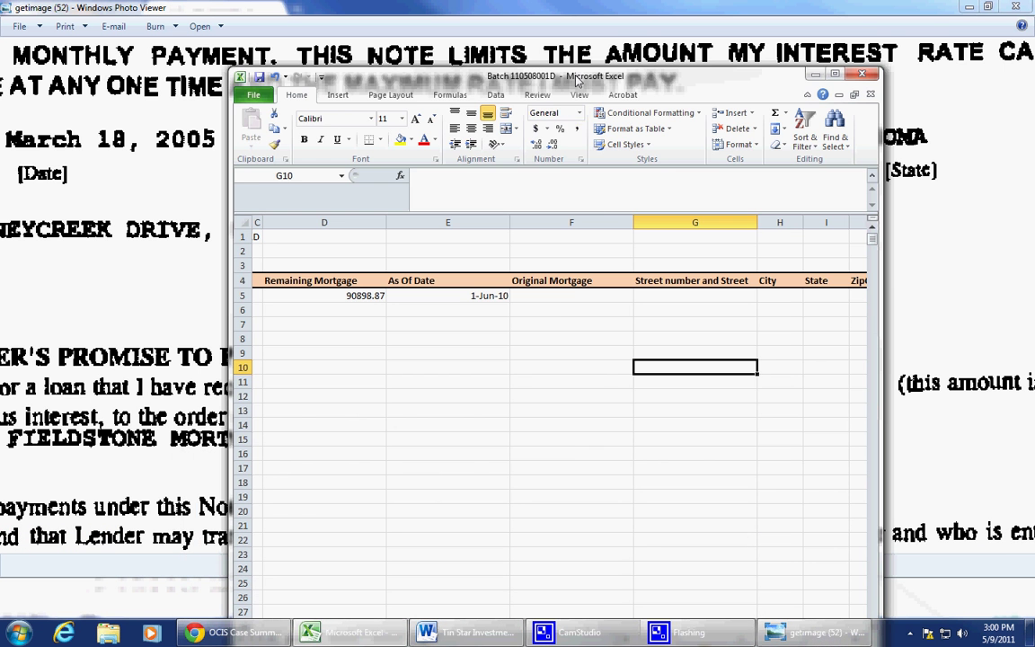
left_click(568, 297)
type("92800")
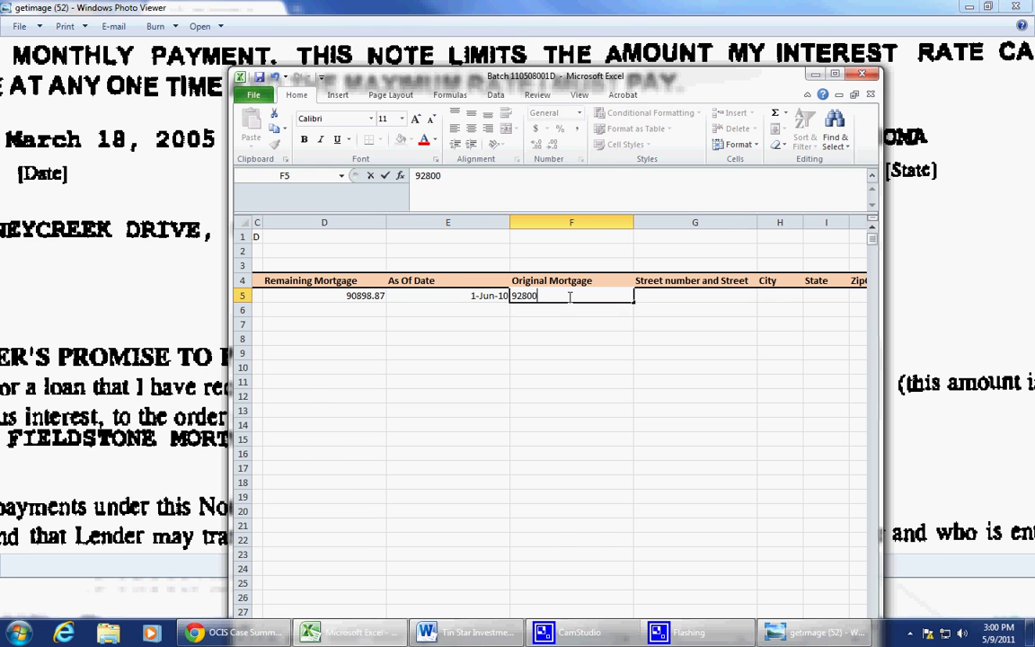
key("Tab")
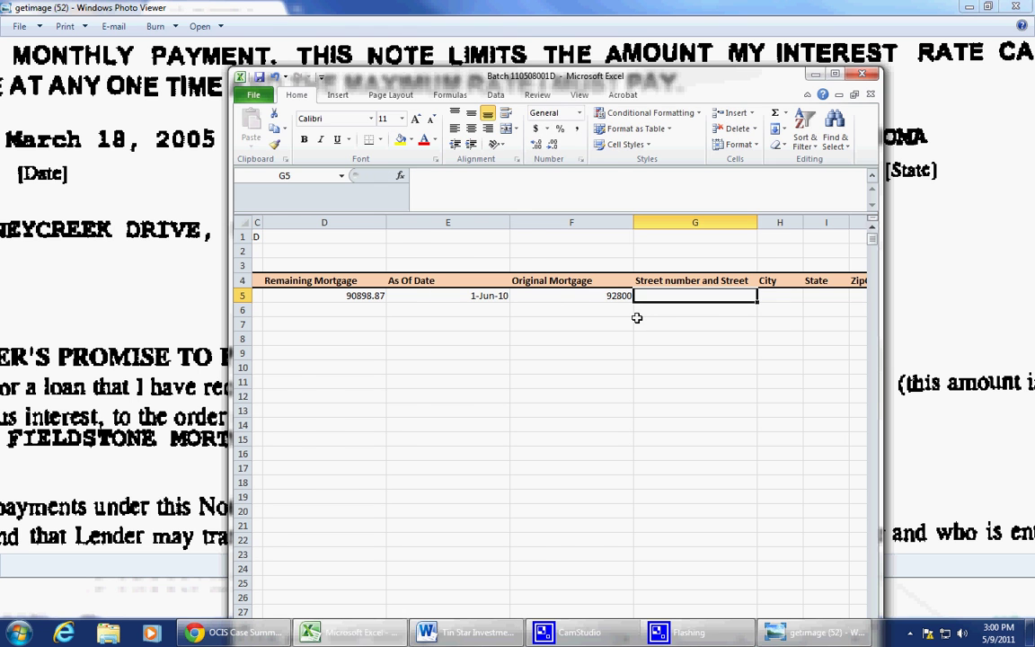
left_click_drag(144, 223, 411, 343)
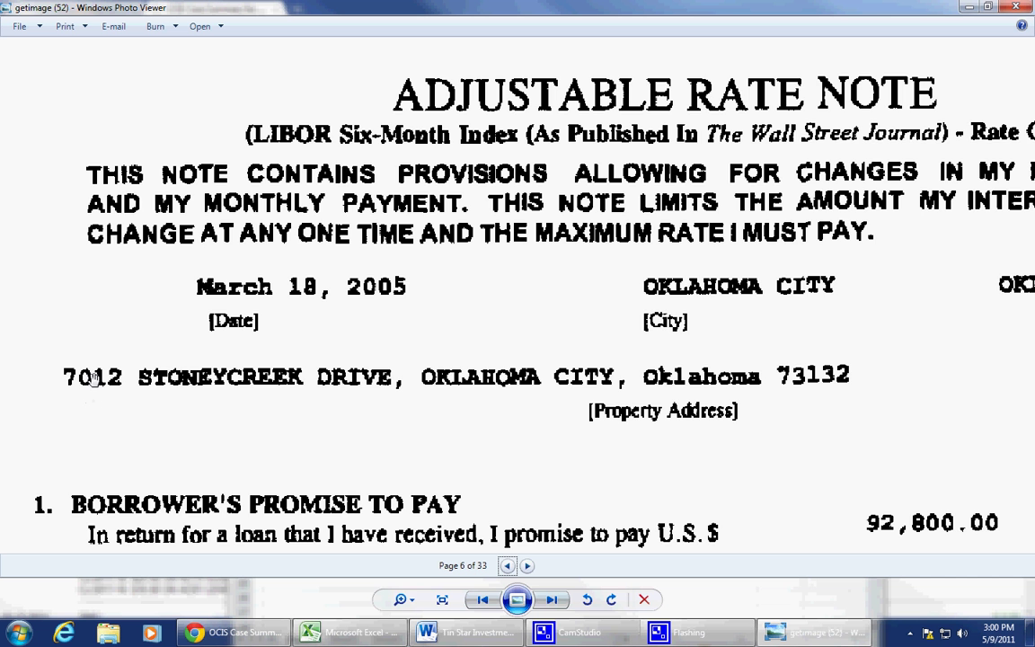
left_click_drag(561, 397, 321, 425)
scroll(378, 422, "down", 2)
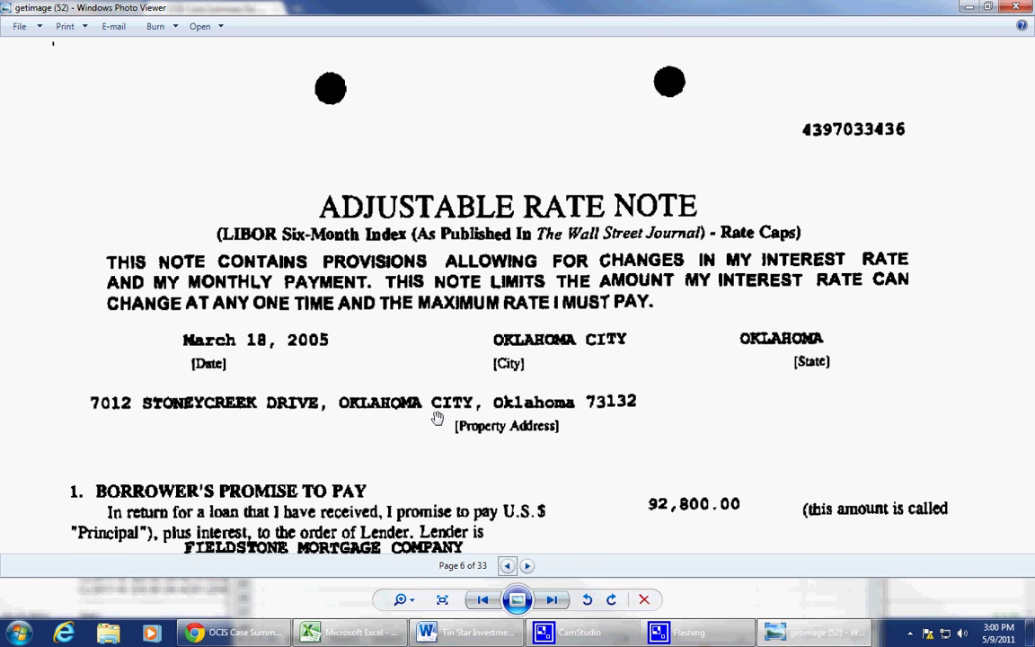
left_click_drag(481, 384, 485, 316)
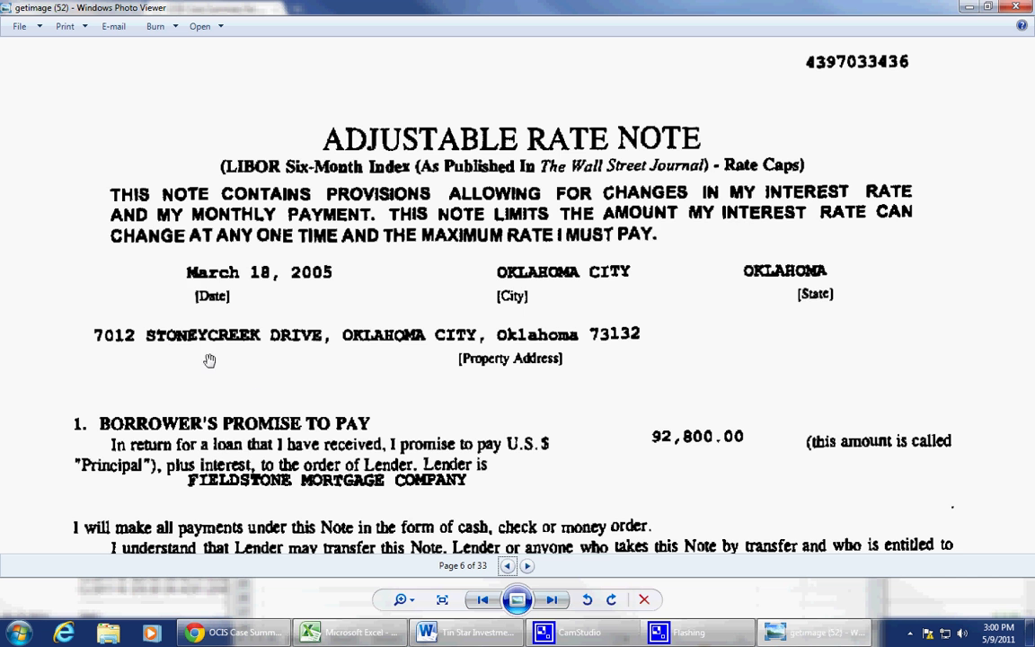
left_click_drag(158, 349, 193, 348)
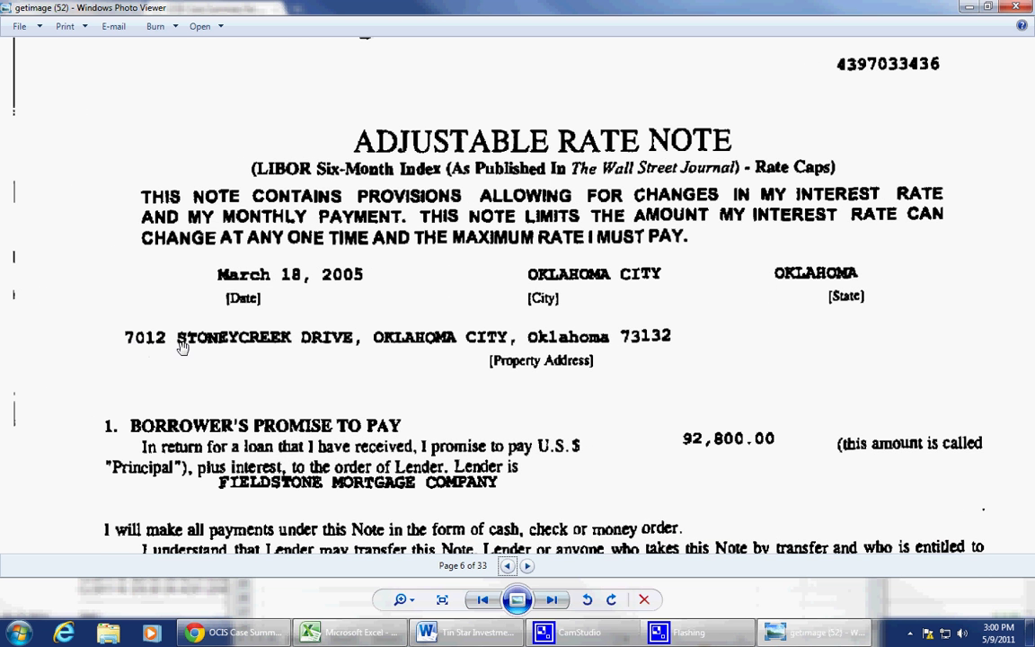
scroll(602, 375, "down", 1)
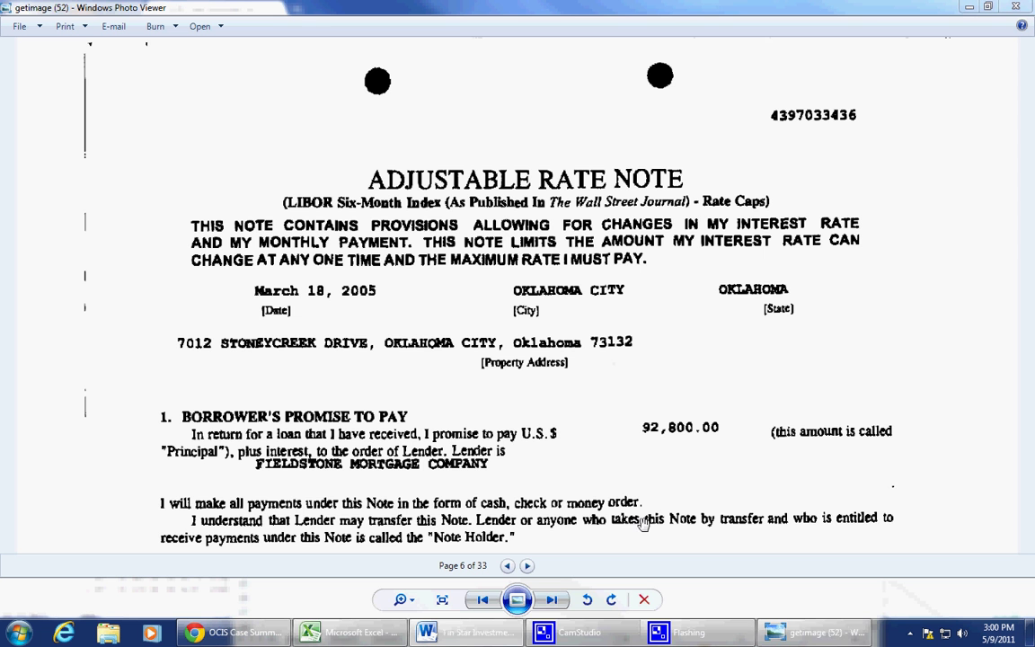
mouse_move(362, 636)
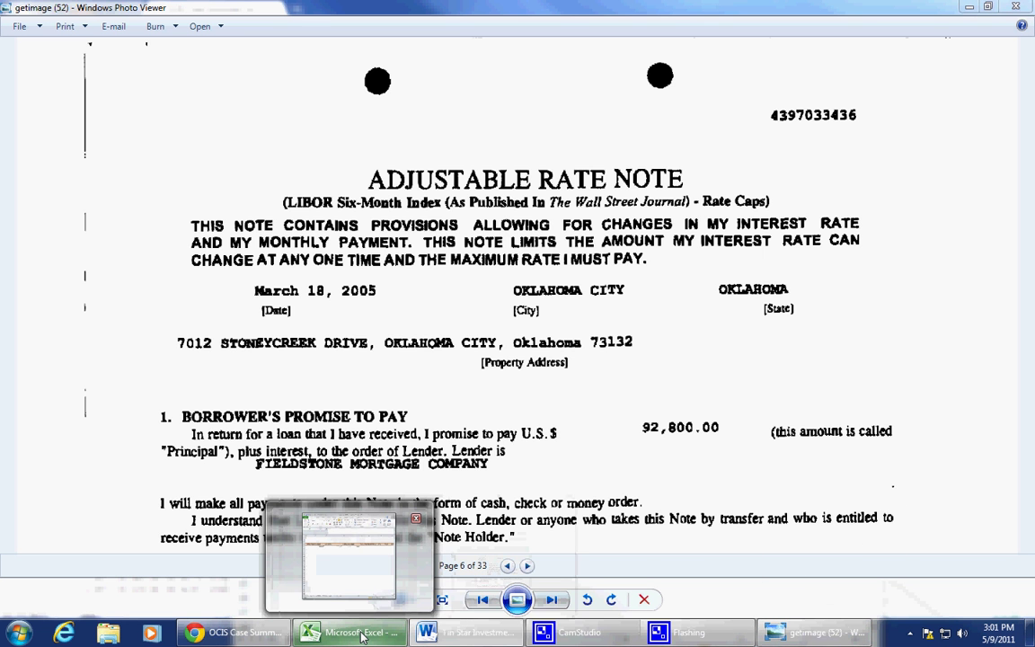
left_click_drag(483, 401, 482, 323)
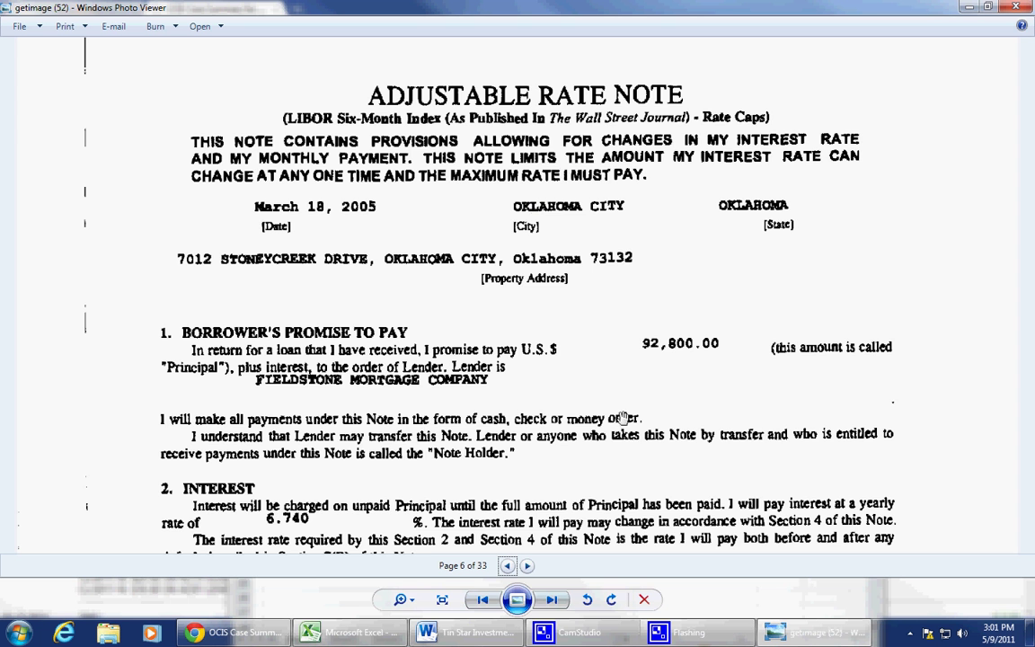
left_click_drag(422, 279, 422, 358)
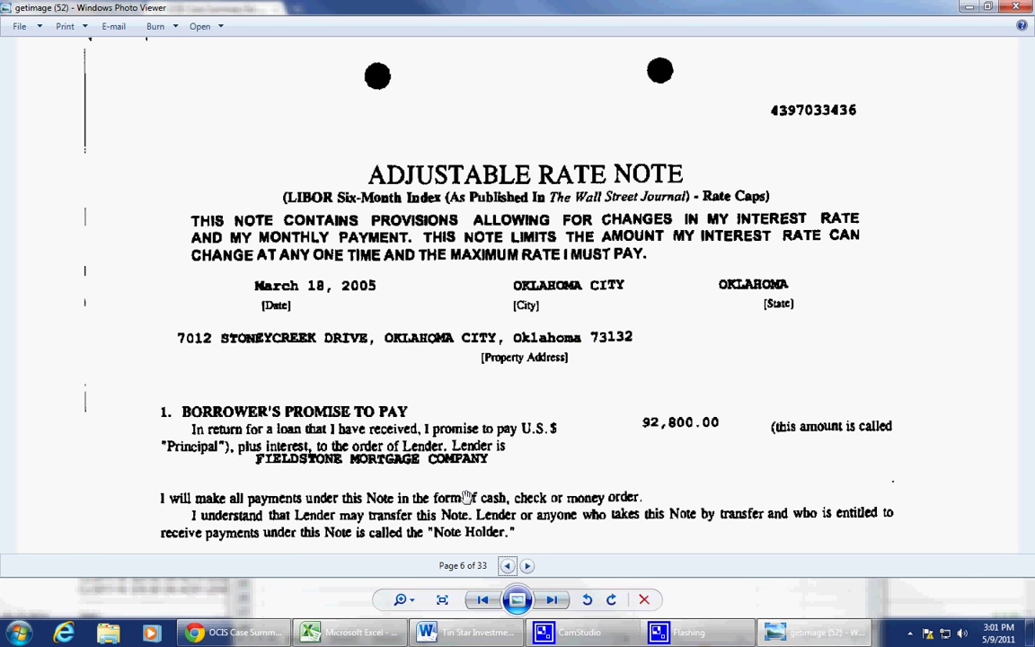
left_click(371, 638)
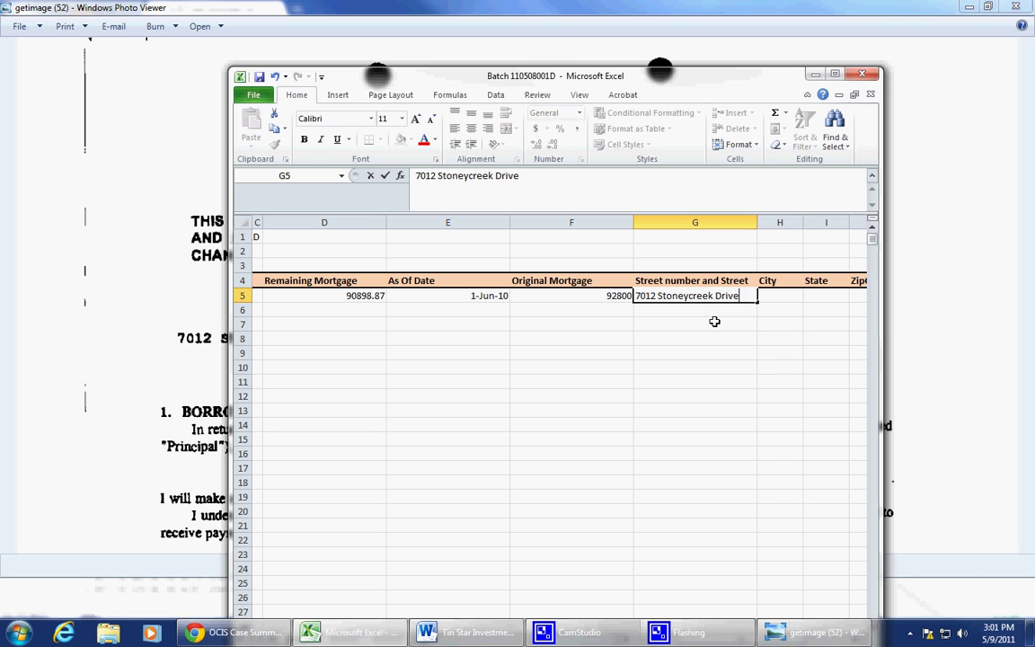
key("Tab")
type("Okl")
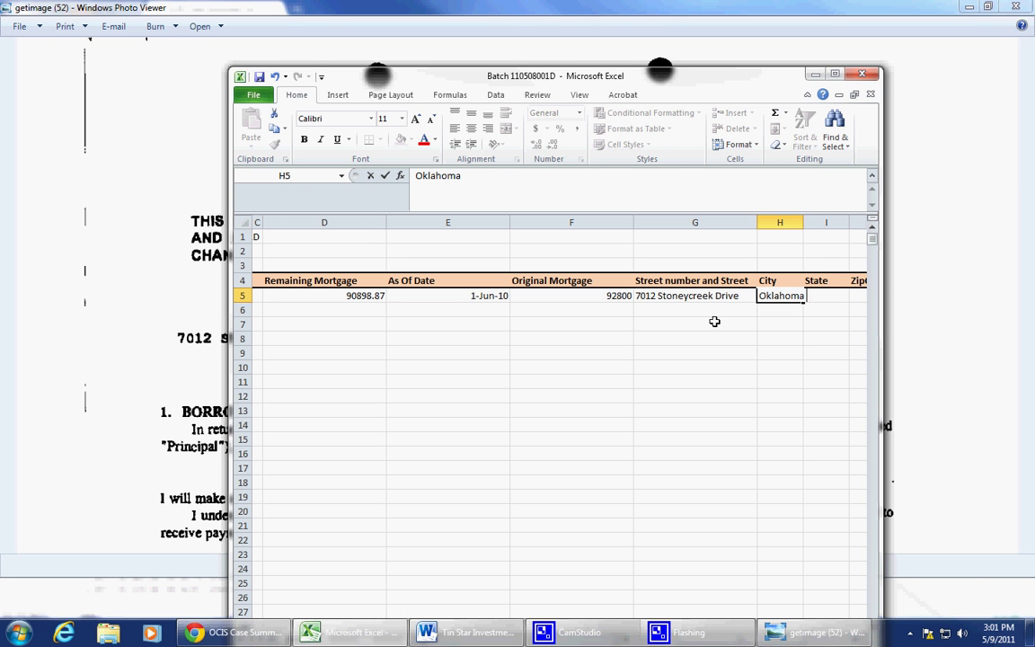
type("ahoma City")
key("Tab")
type("Ok")
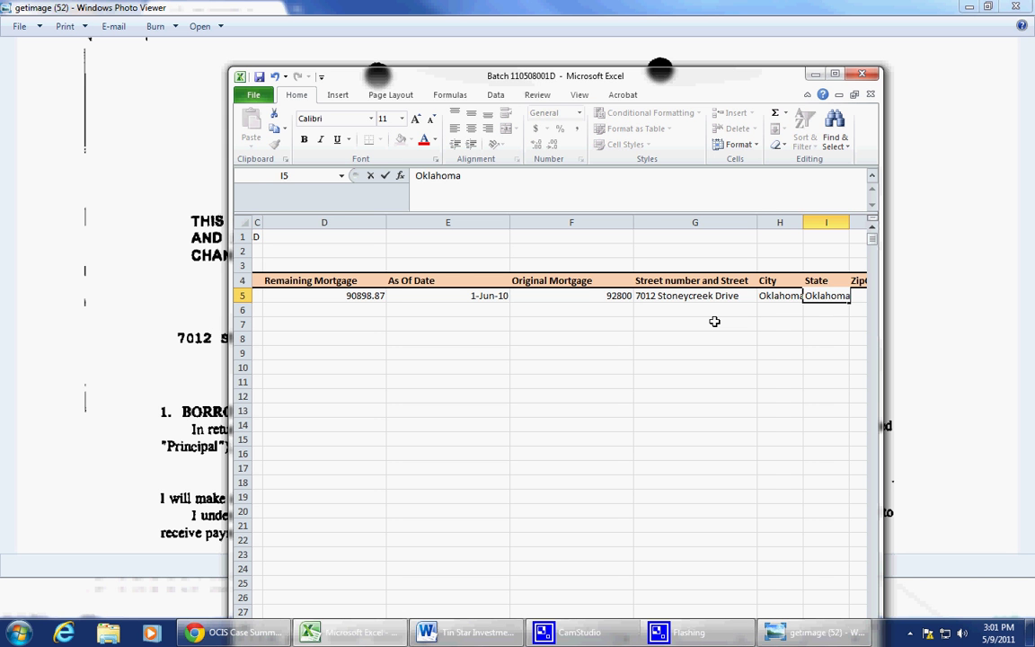
key("Tab")
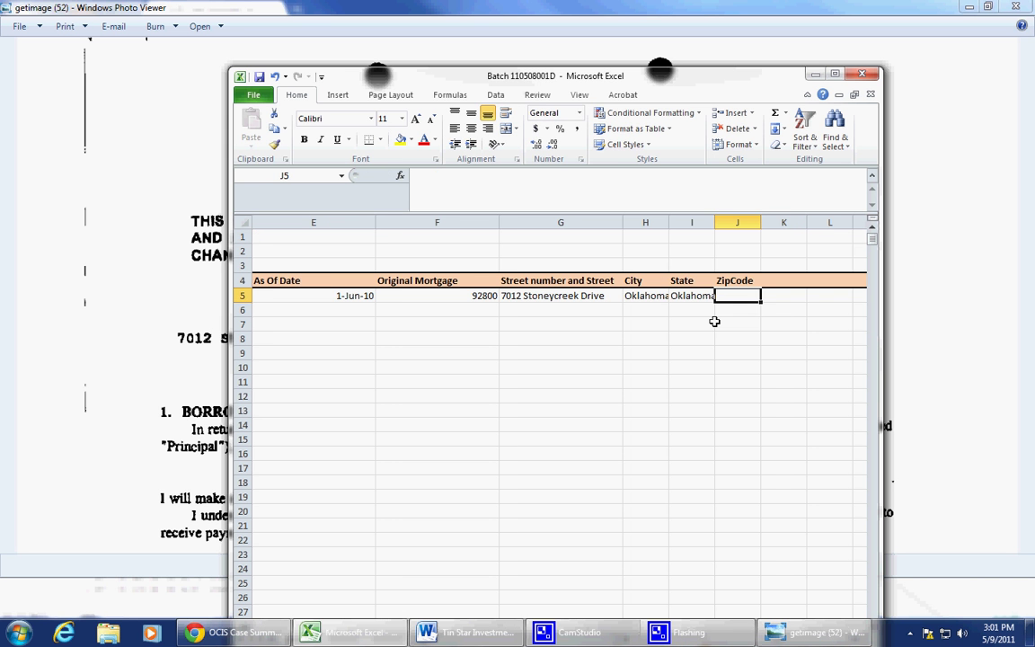
Step: Enter zip code 73132 and correct the state cell to OK
left_click_drag(592, 81, 517, 47)
type("73132")
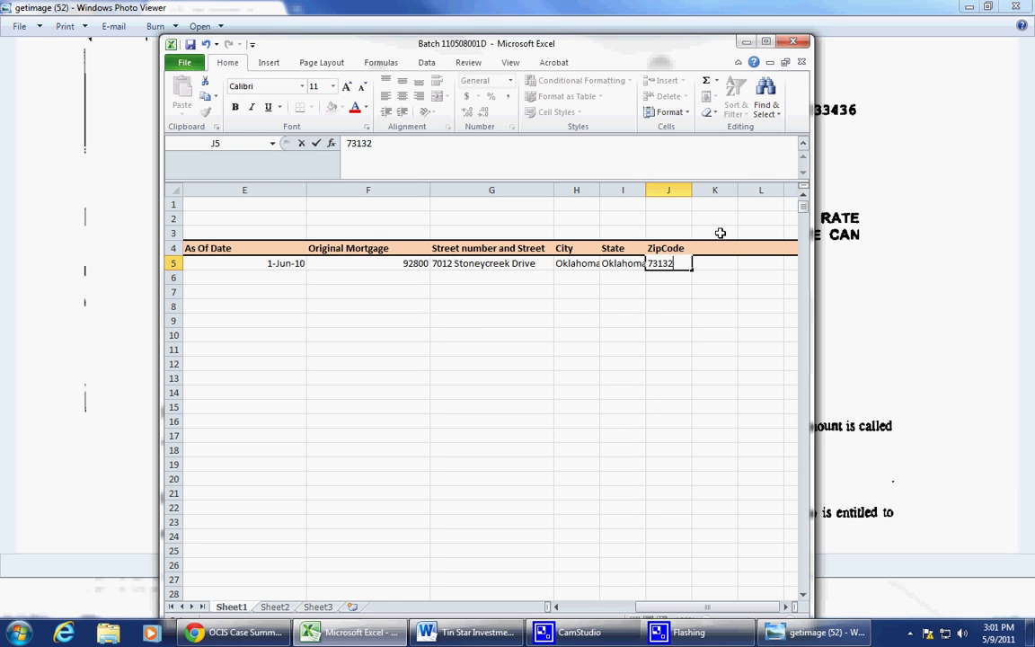
key("Return")
key("Up")
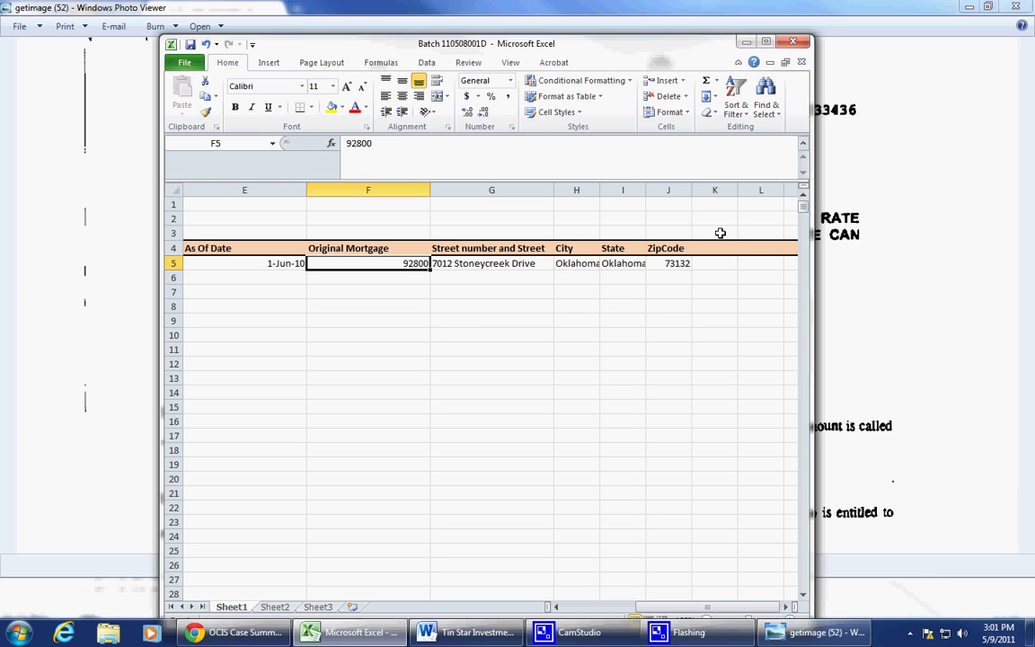
key("Right")
key("Right")
key("Right")
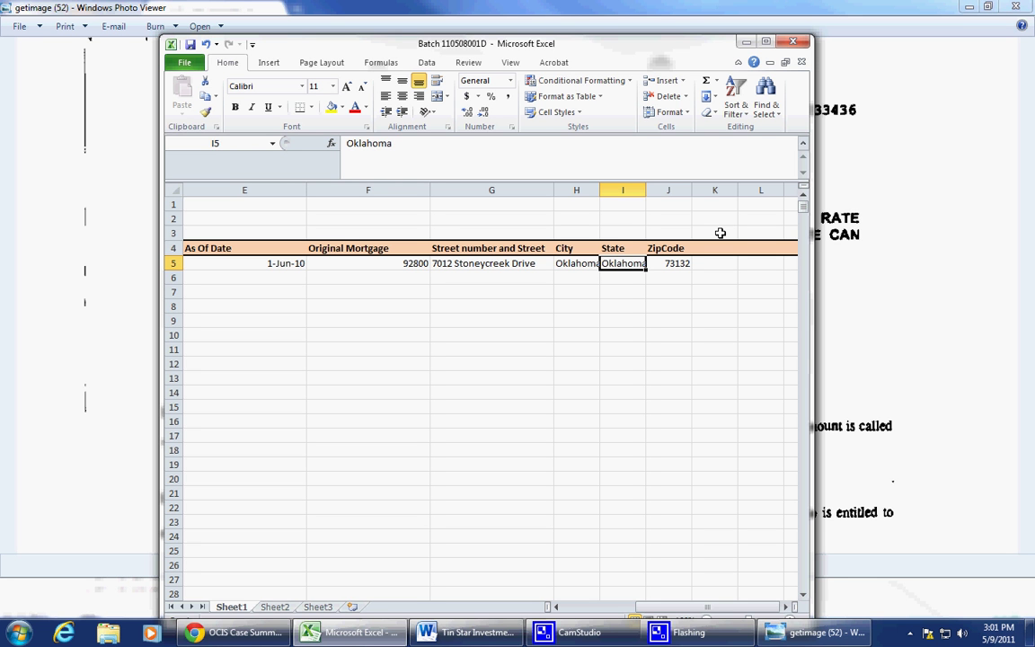
type("OK")
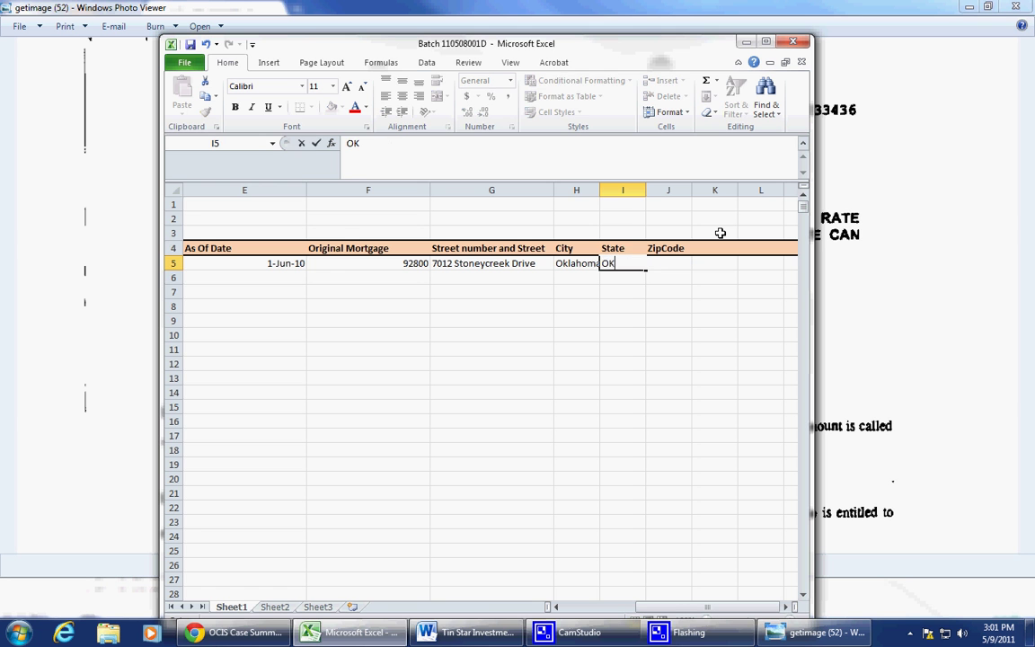
key("Return")
key("Up")
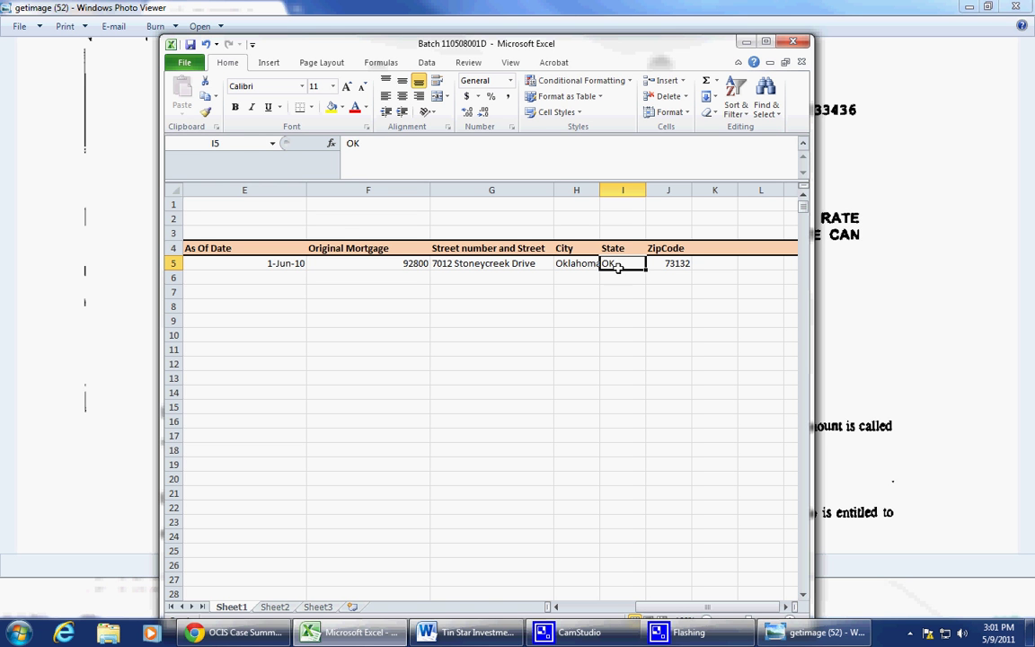
left_click_drag(668, 263, 605, 263)
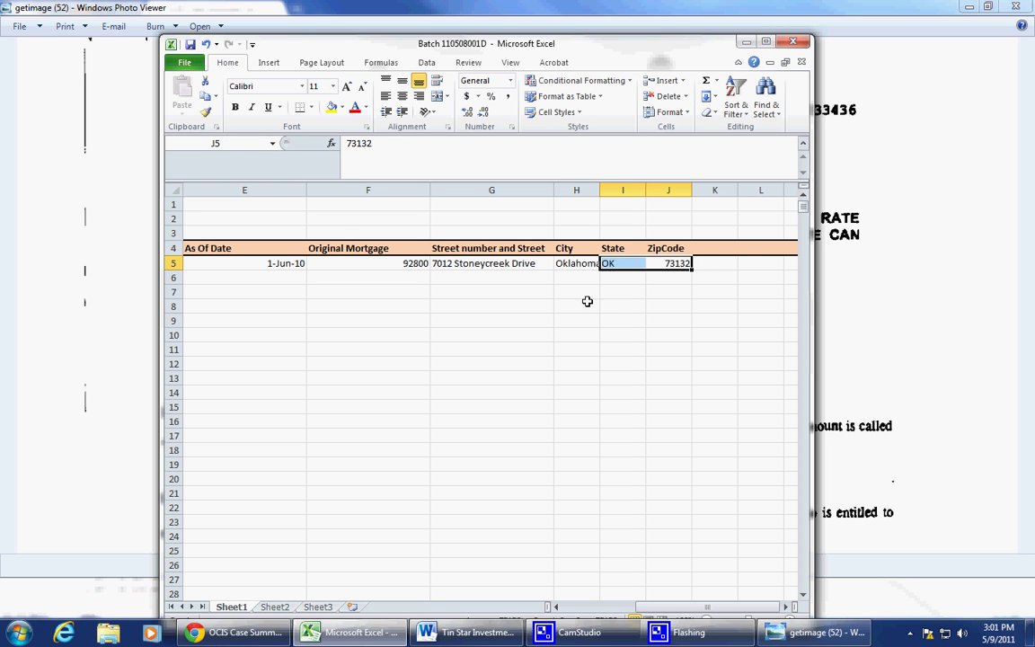
left_click_drag(589, 306, 476, 314)
Step: Page back through the petition, then forward to page 4's attorneys' signature block
left_click(871, 301)
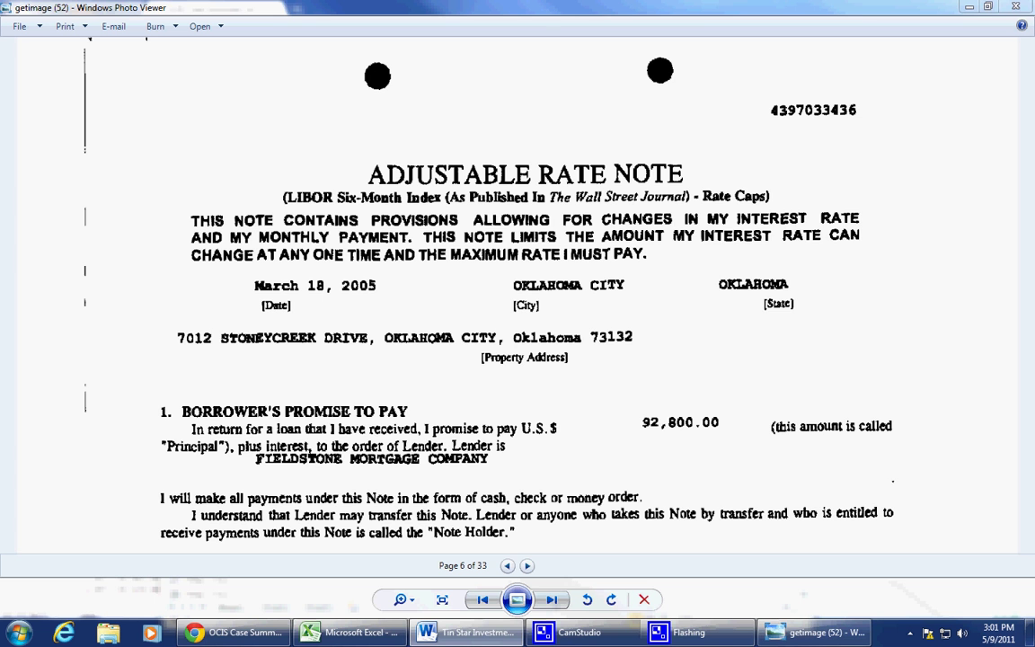
scroll(567, 347, "down", 3)
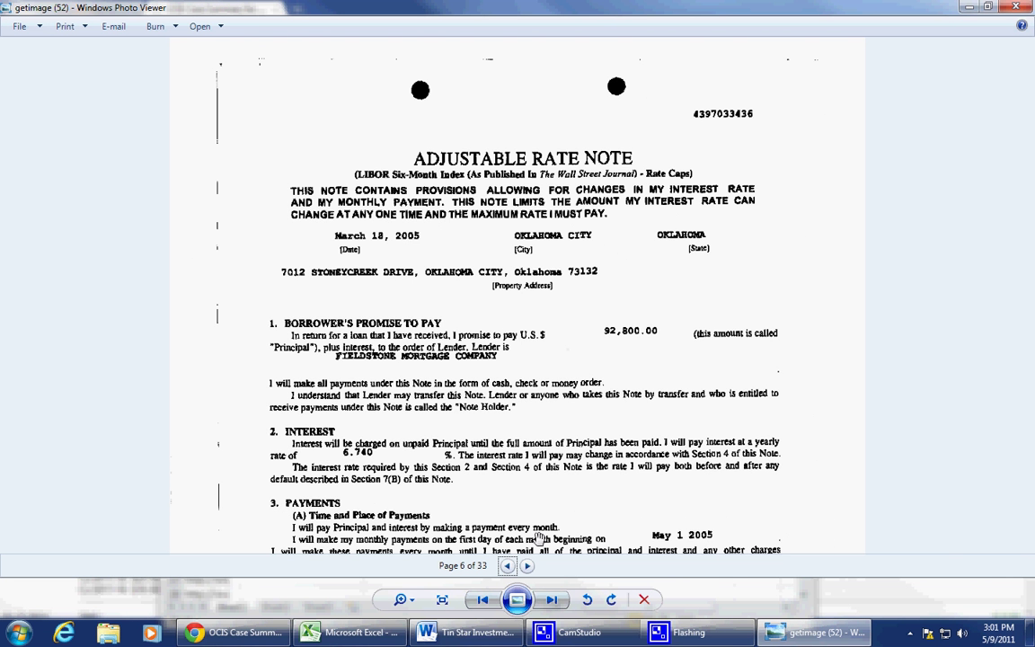
left_click(508, 566)
left_click(508, 566)
left_click(508, 566)
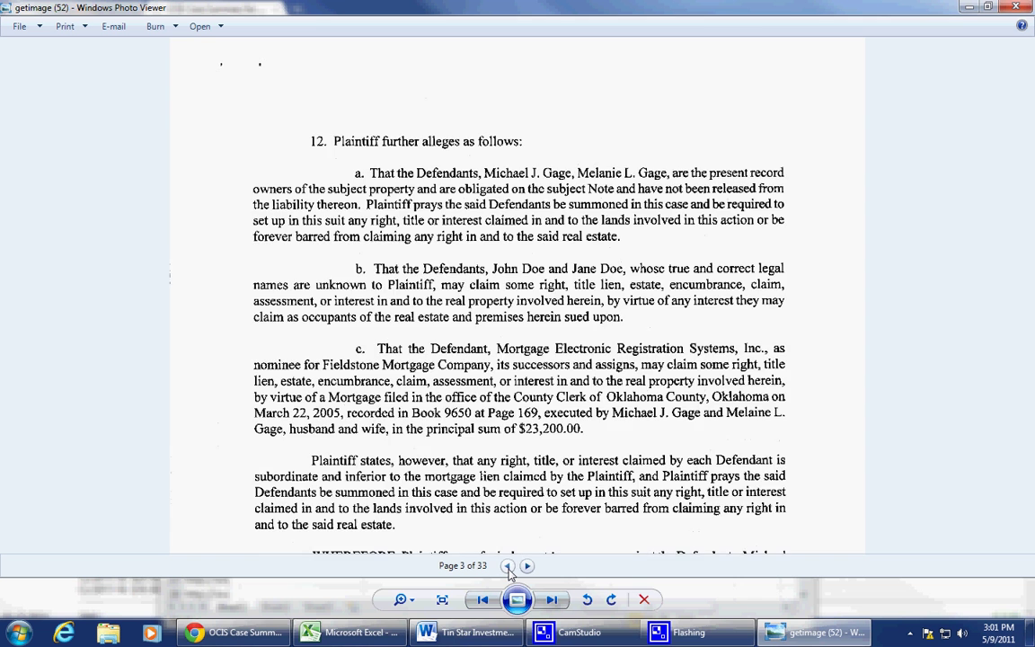
left_click(507, 566)
left_click(508, 566)
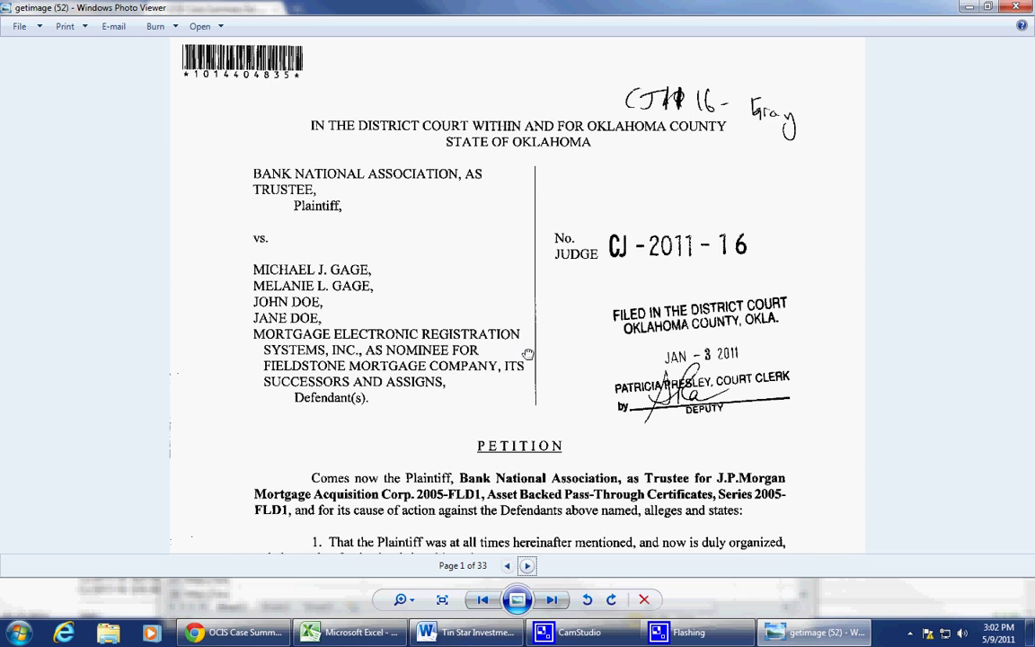
scroll(528, 354, "down", 5)
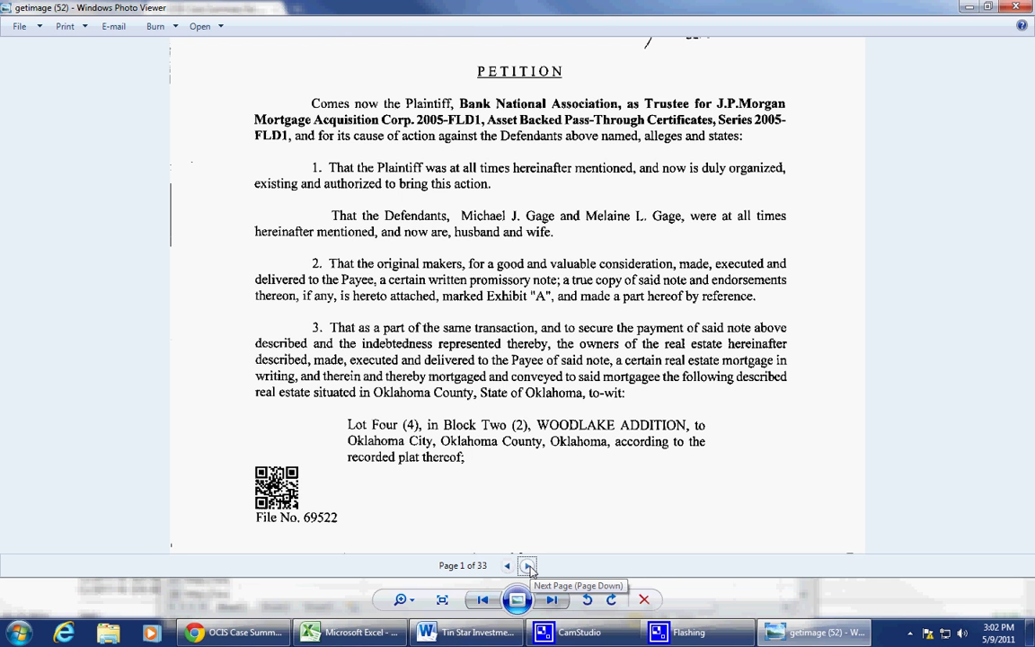
left_click(528, 566)
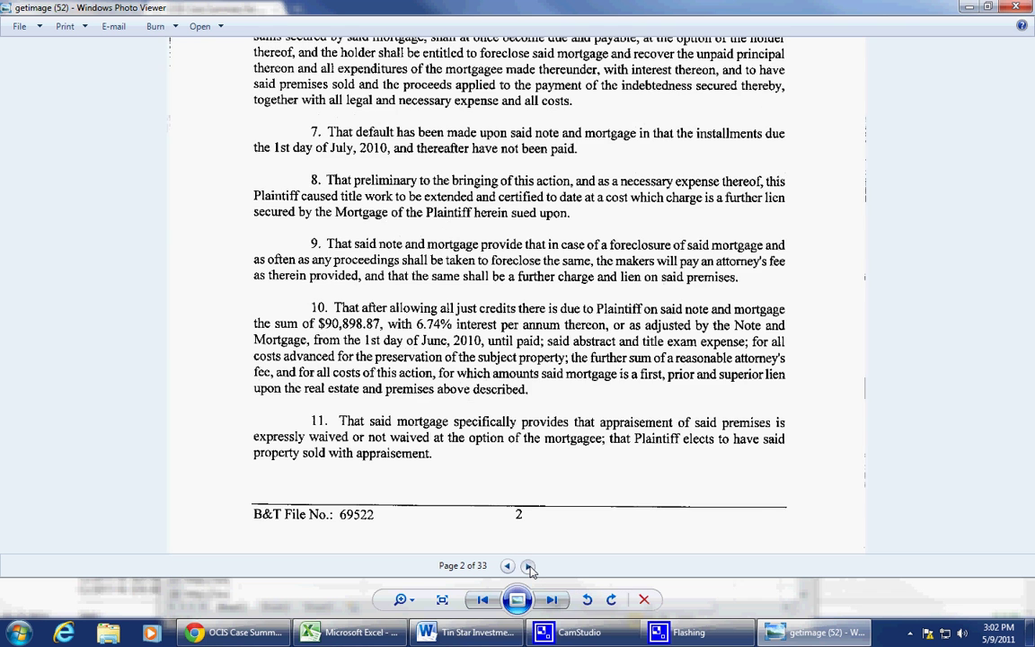
left_click(528, 567)
left_click(529, 567)
left_click_drag(553, 185, 611, 415)
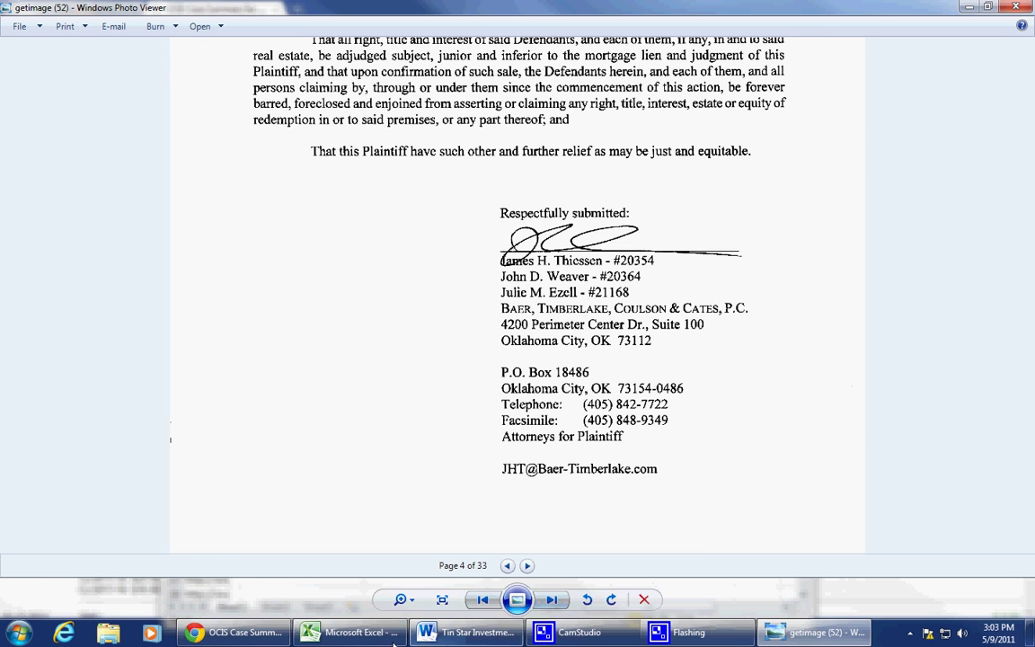
Step: Return to the batch sheet and check the as-of date in E5 and mortgage in D5
left_click(365, 634)
left_click(430, 433)
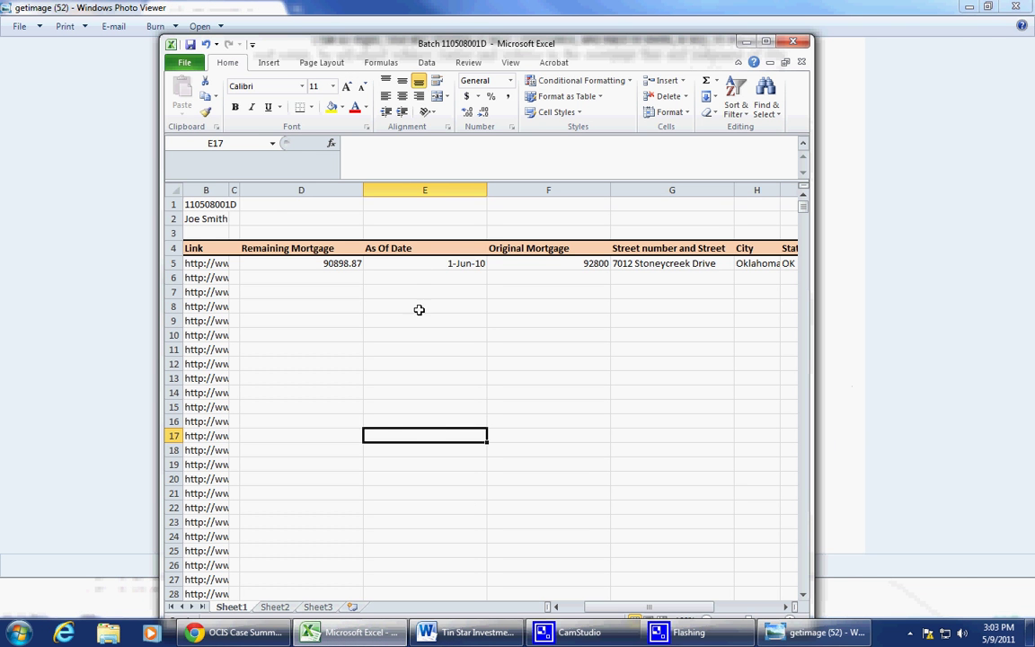
left_click(417, 282)
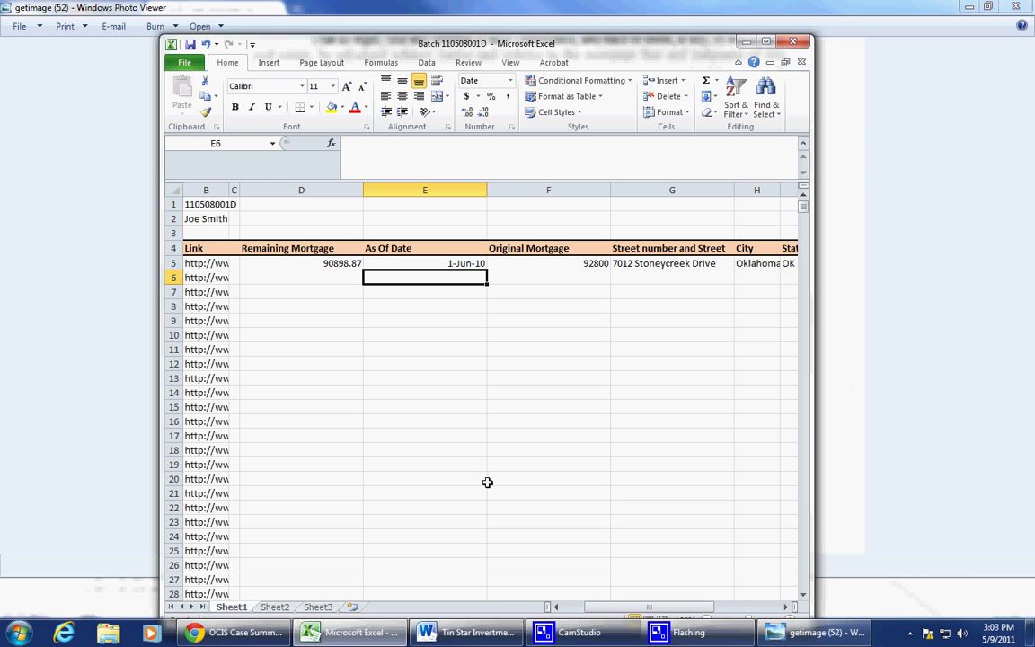
left_click(440, 264)
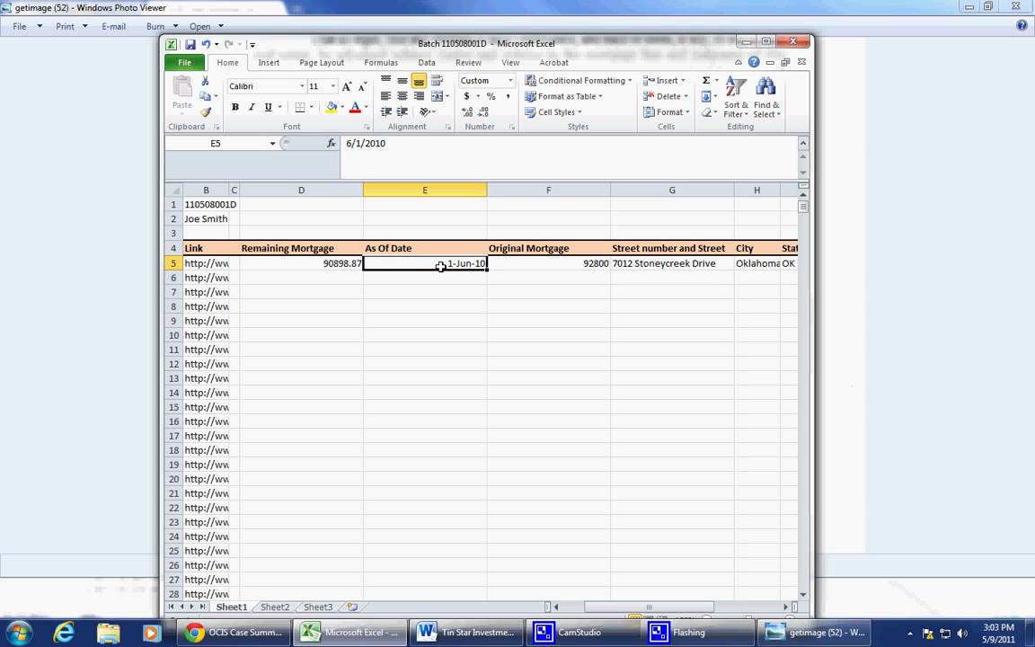
left_click(296, 268)
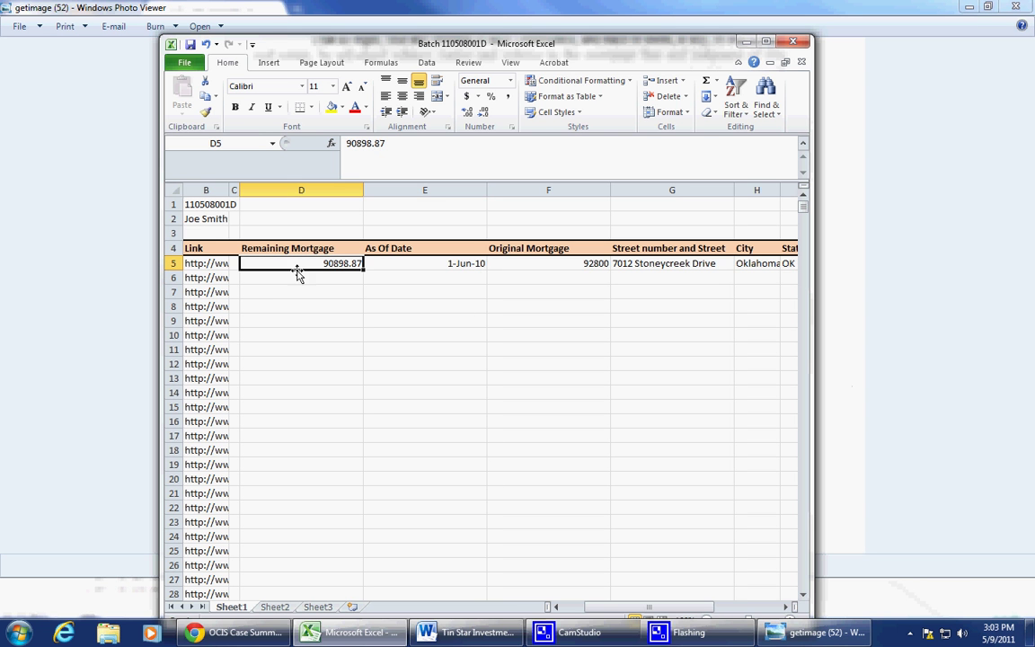
left_click(425, 266)
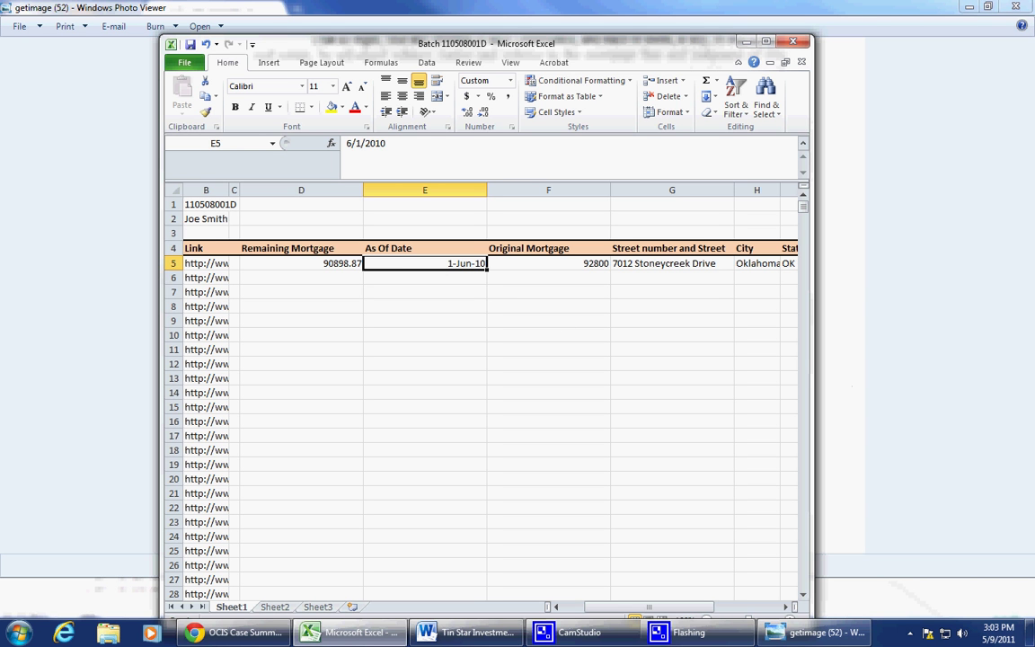
Step: Type Not Found into E6, then delete it, leaving E6 empty
left_click(483, 288)
left_click(474, 276)
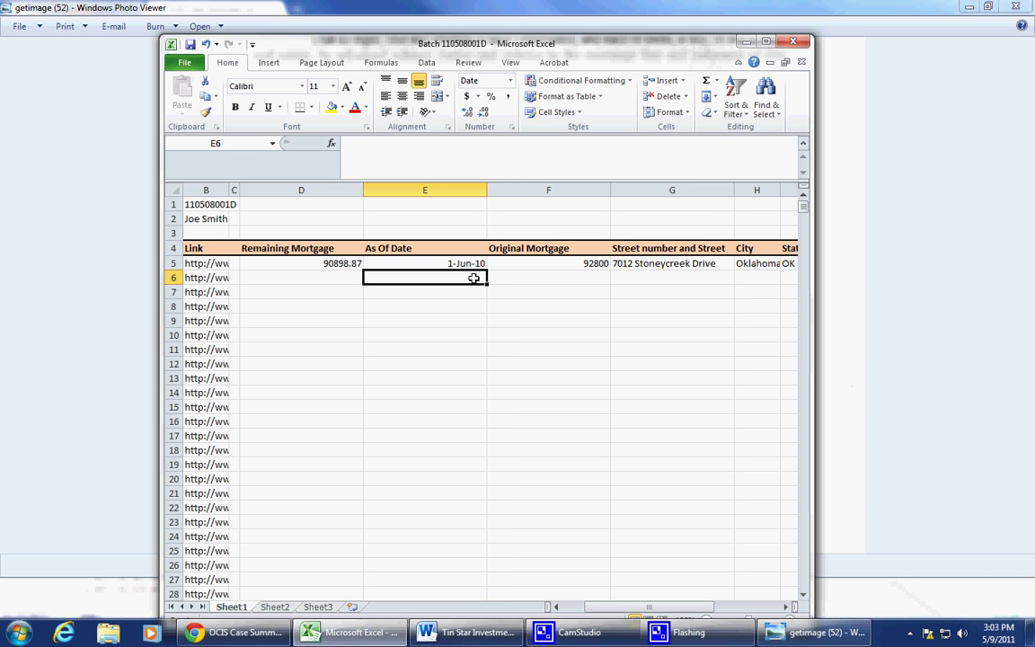
type("Not Found")
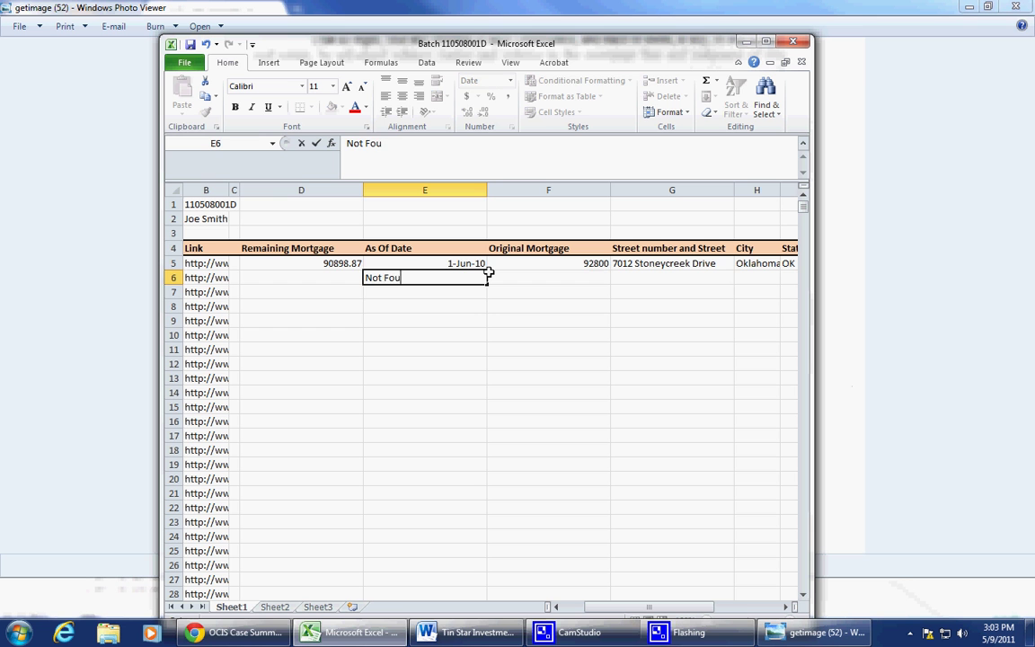
key("Return")
key("Up")
key("Delete")
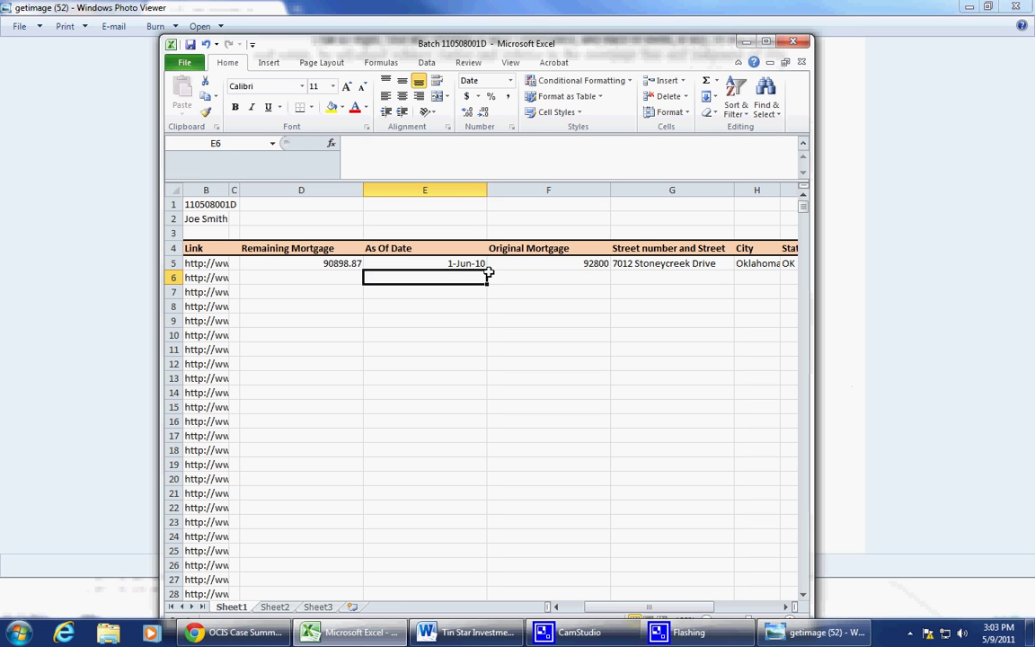
left_click_drag(305, 263, 742, 262)
left_click(207, 277)
left_click(207, 292)
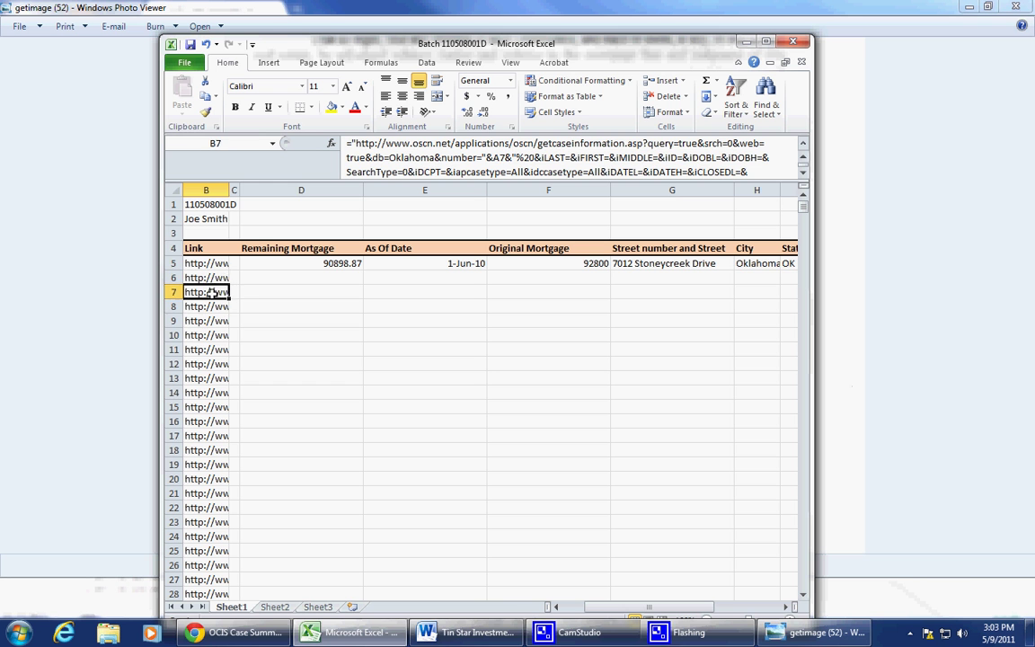
left_click(212, 306)
left_click(219, 333)
left_click(221, 365)
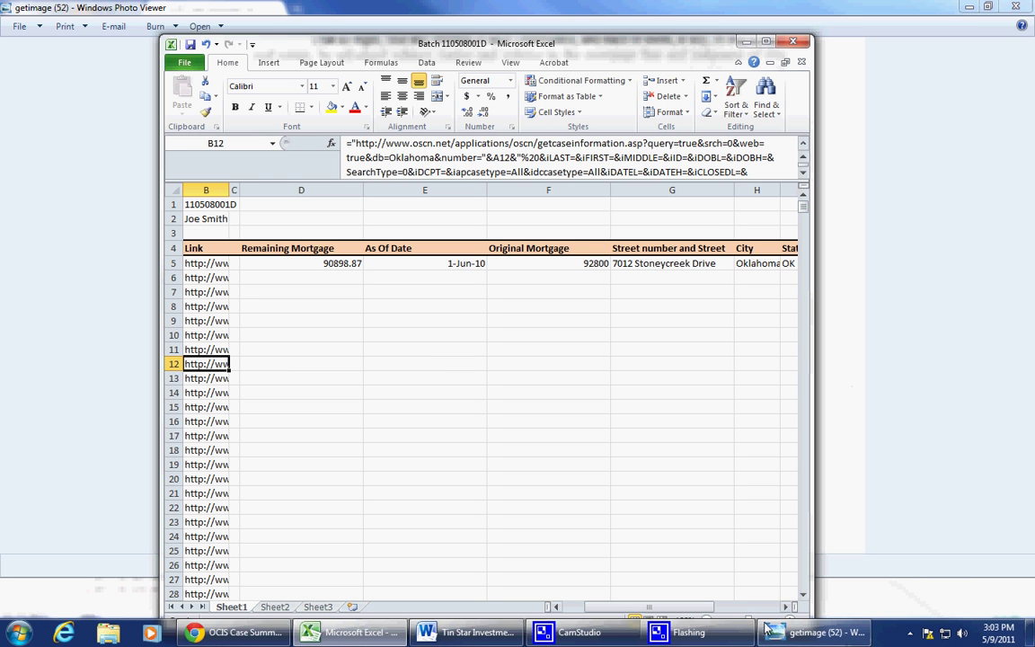
left_click(496, 535)
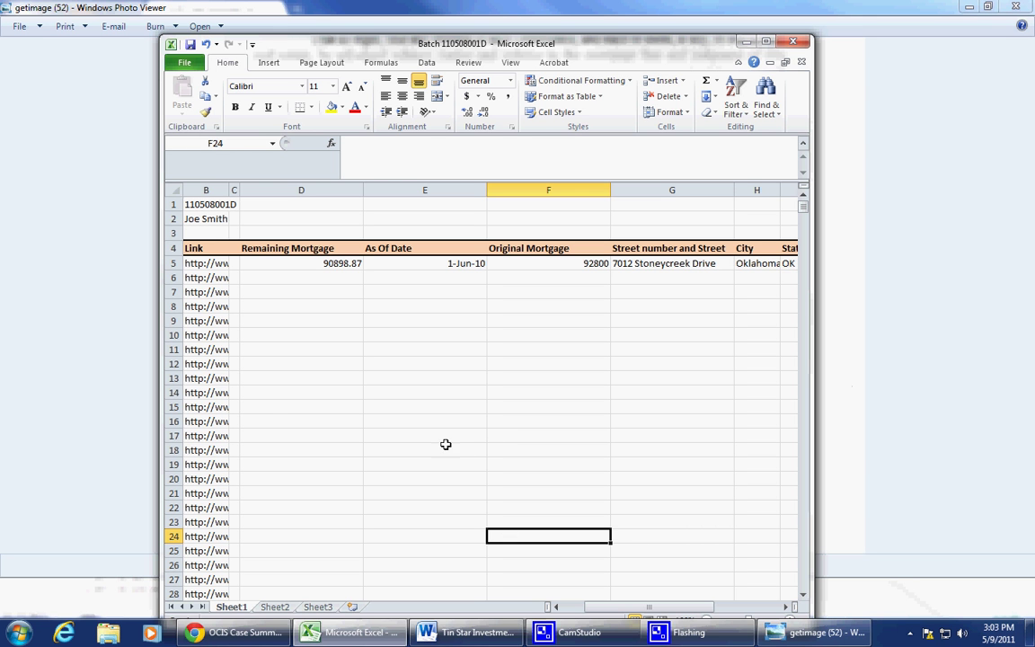
left_click_drag(211, 264, 224, 490)
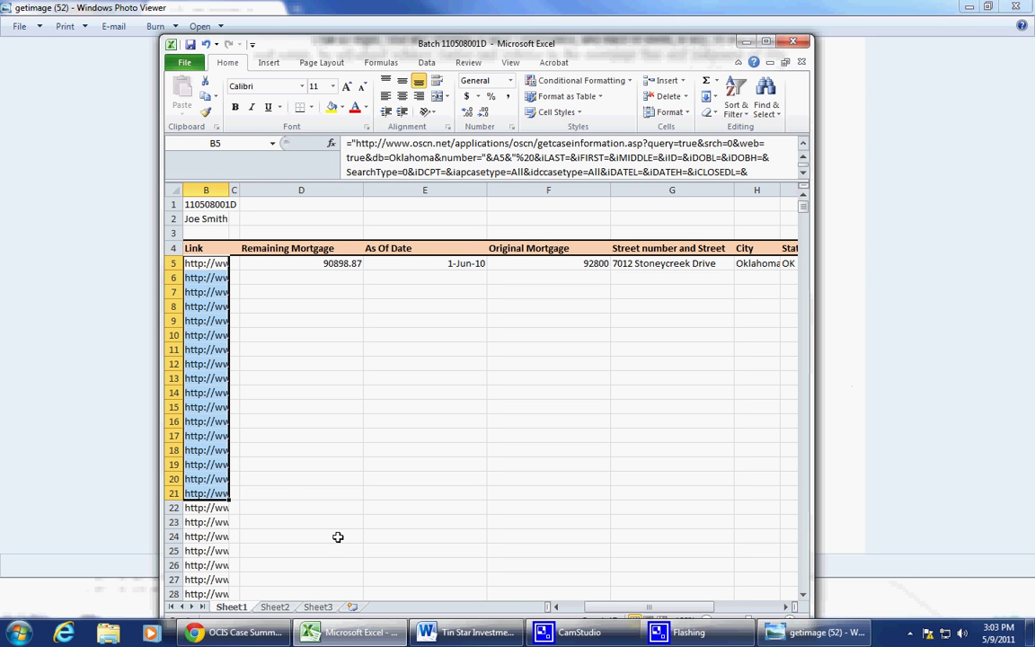
mouse_move(674, 632)
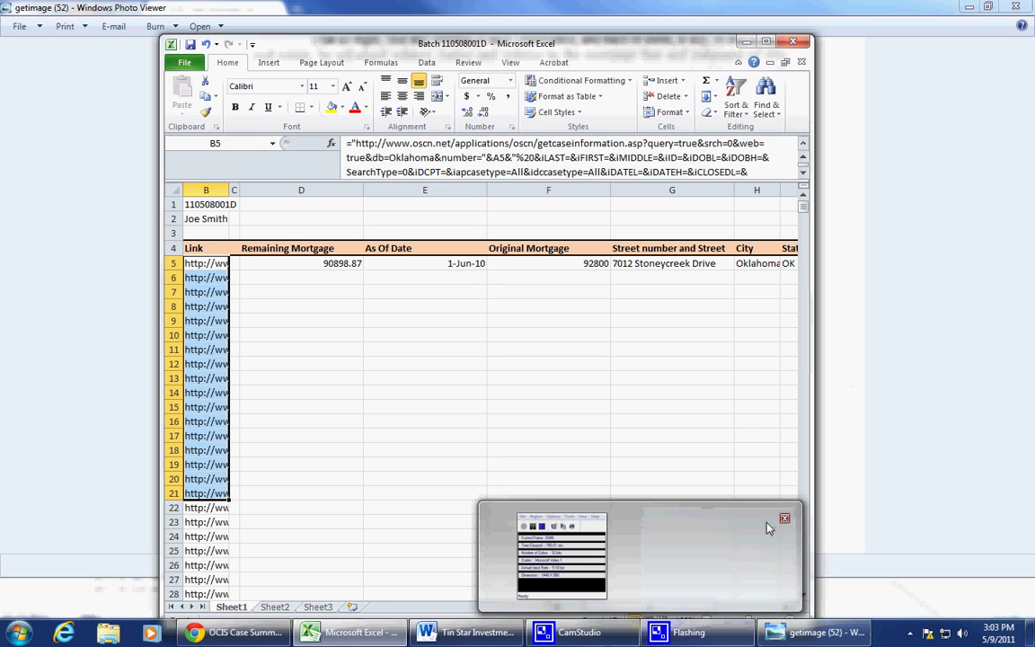
left_click(629, 434)
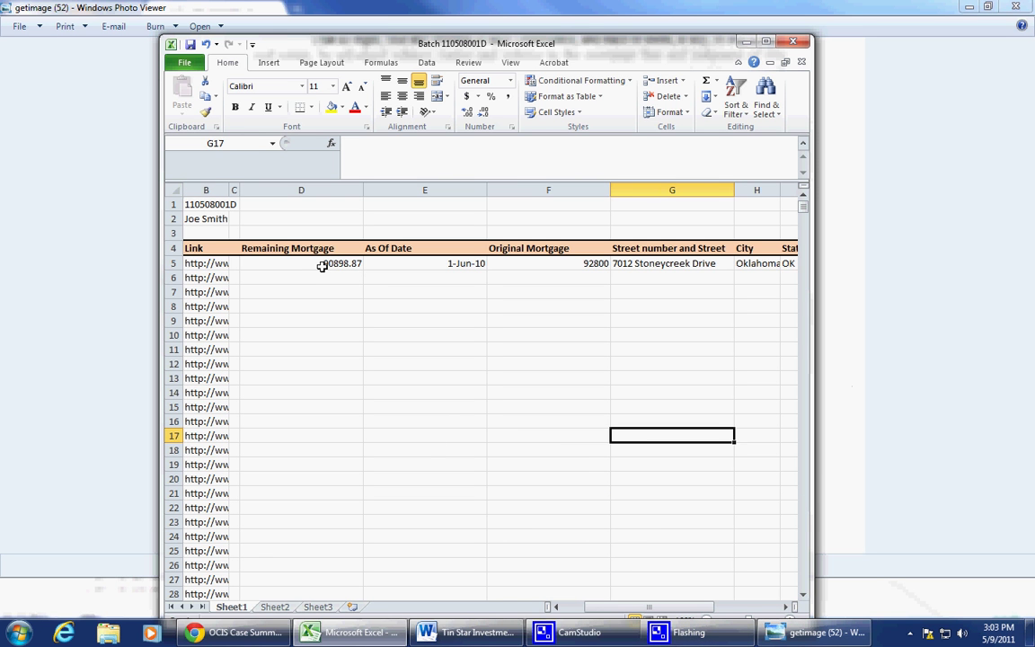
left_click_drag(324, 263, 417, 275)
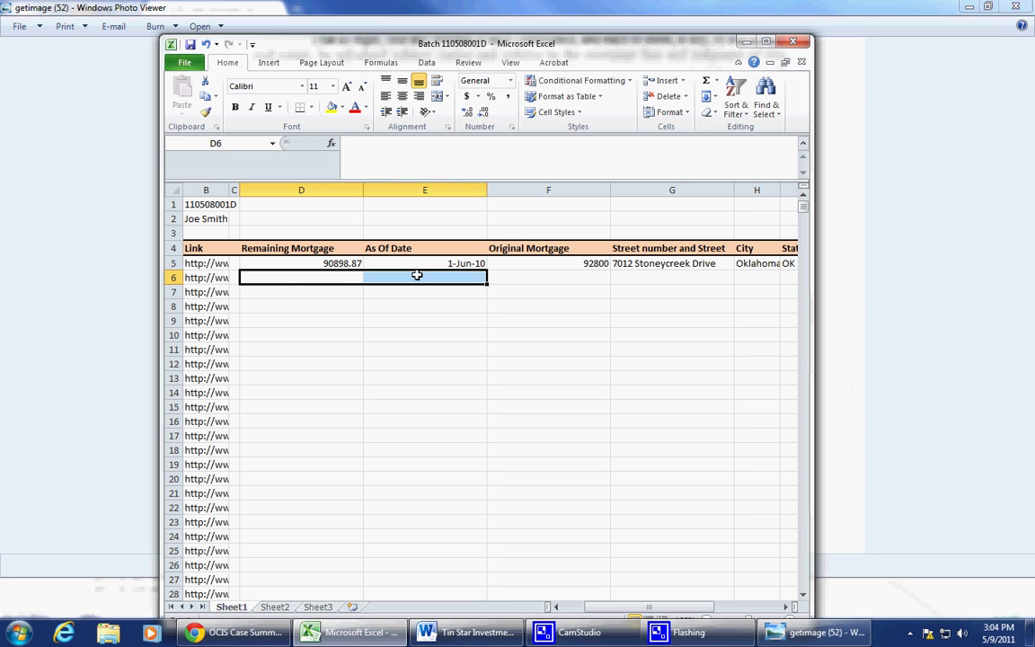
left_click(203, 278)
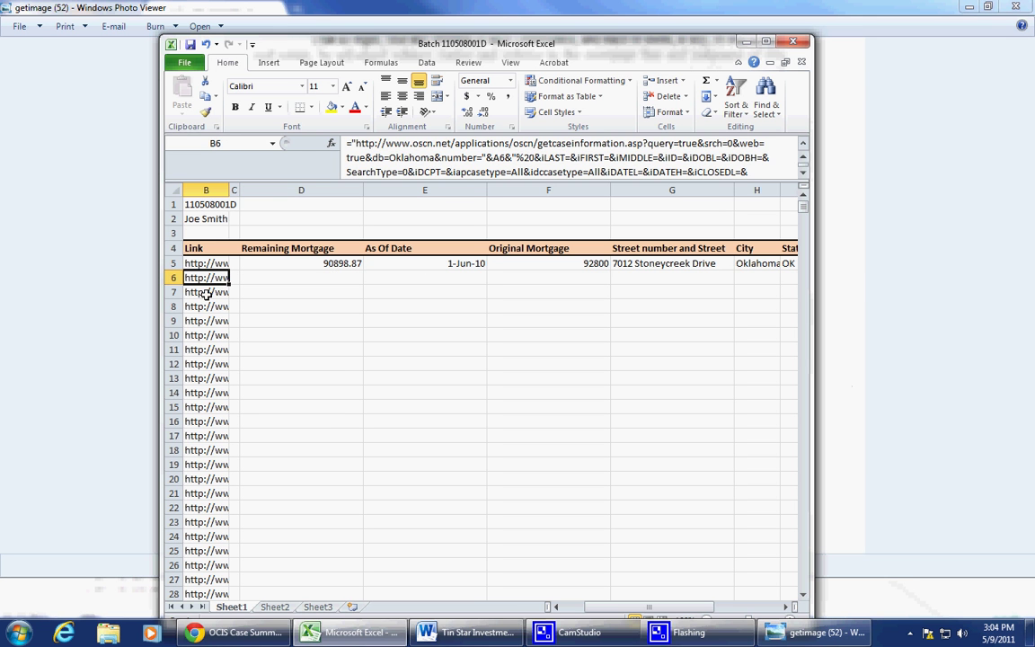
left_click(207, 293)
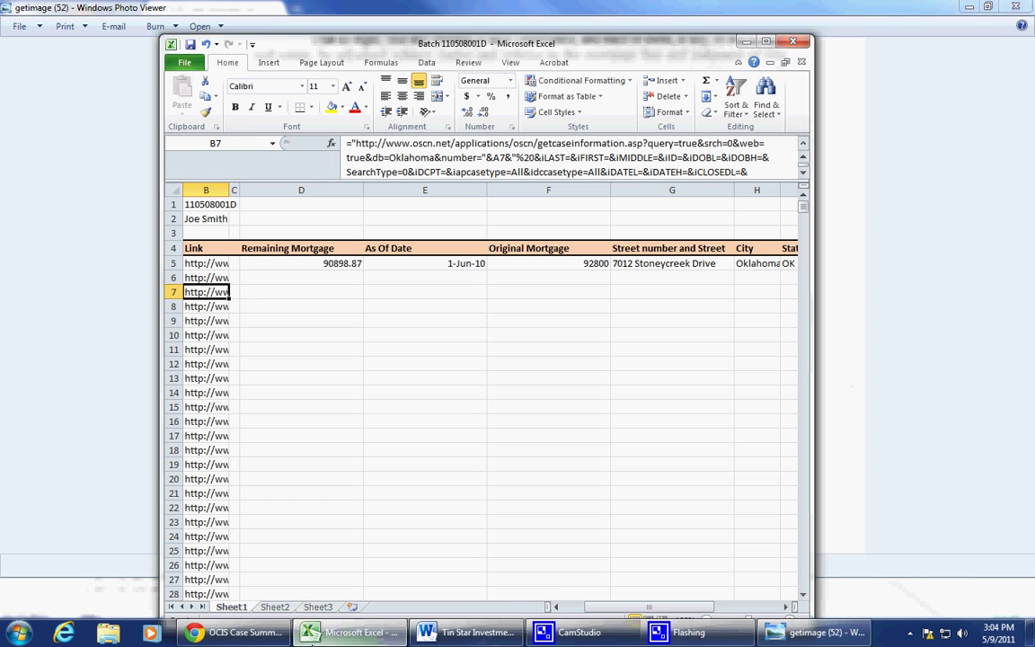
left_click(619, 639)
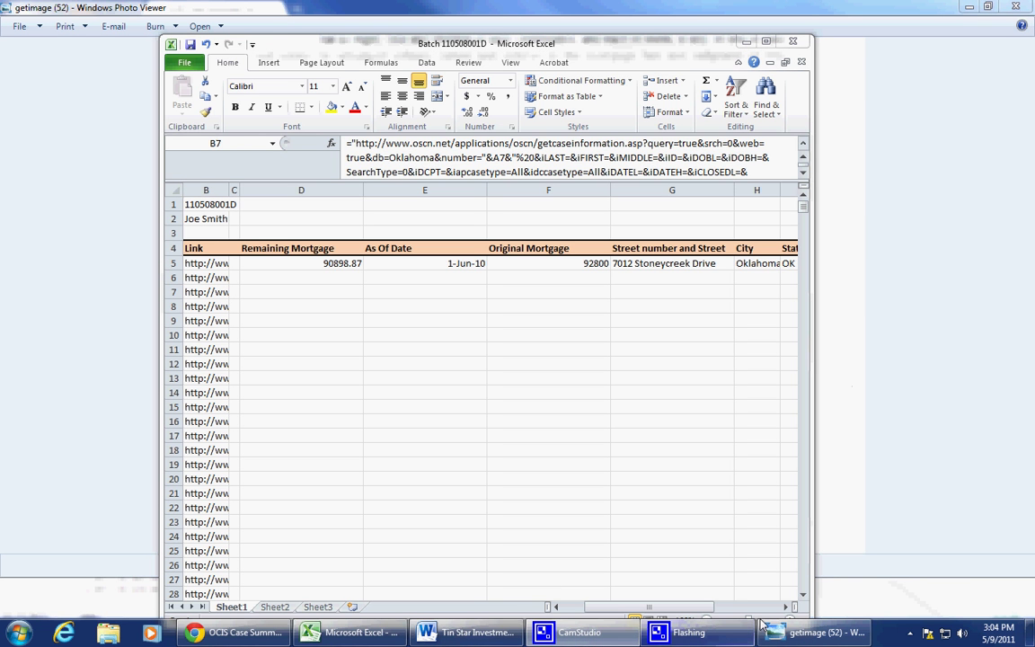